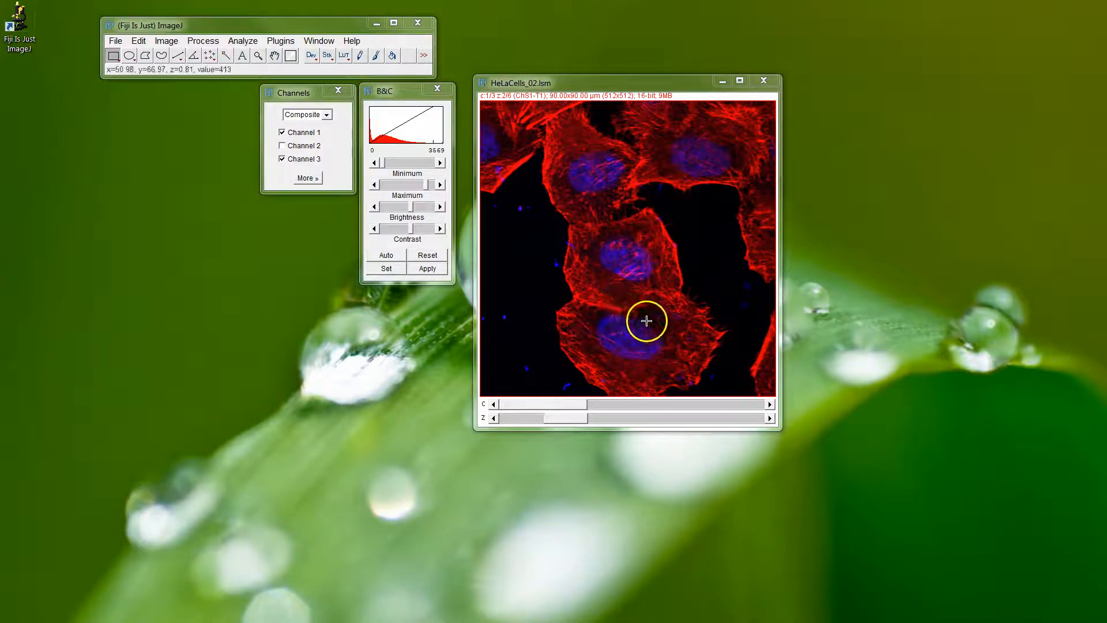
View channels 3 and 1 individually in Color mode, and return to the Composite display with channel 2 hidden.
left_click(323, 116)
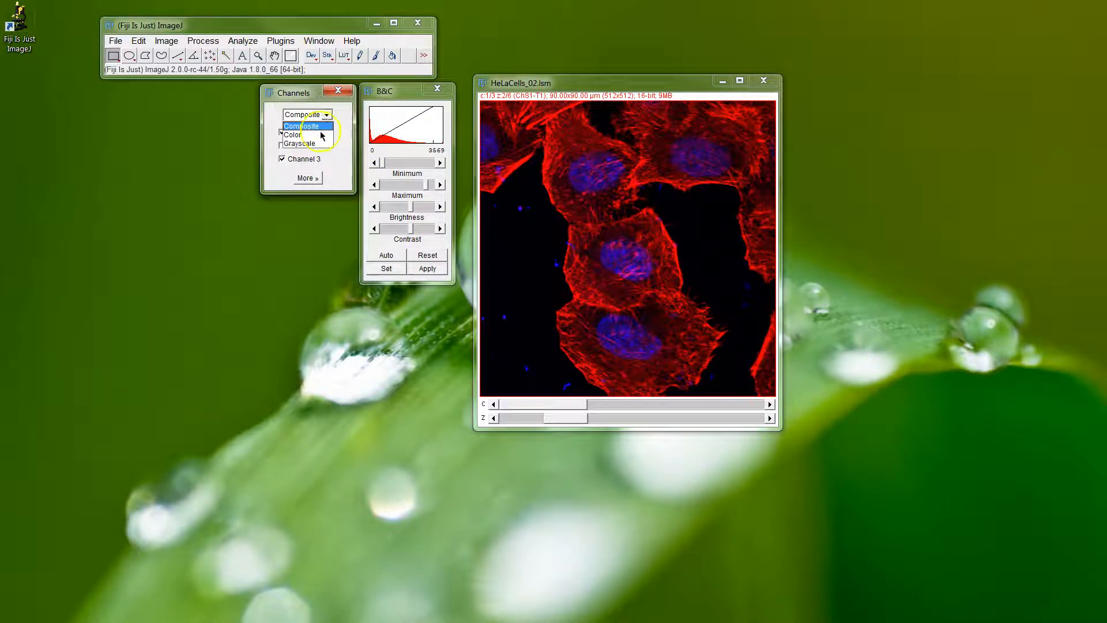
left_click(320, 134)
left_click(297, 156)
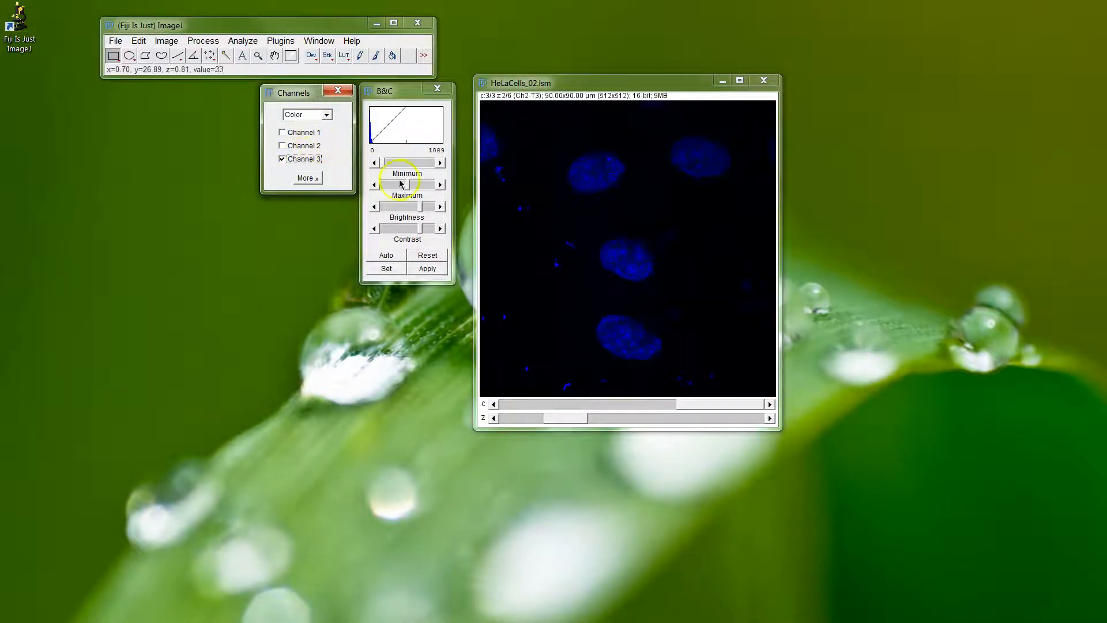
left_click(295, 134)
left_click(316, 111)
left_click(305, 123)
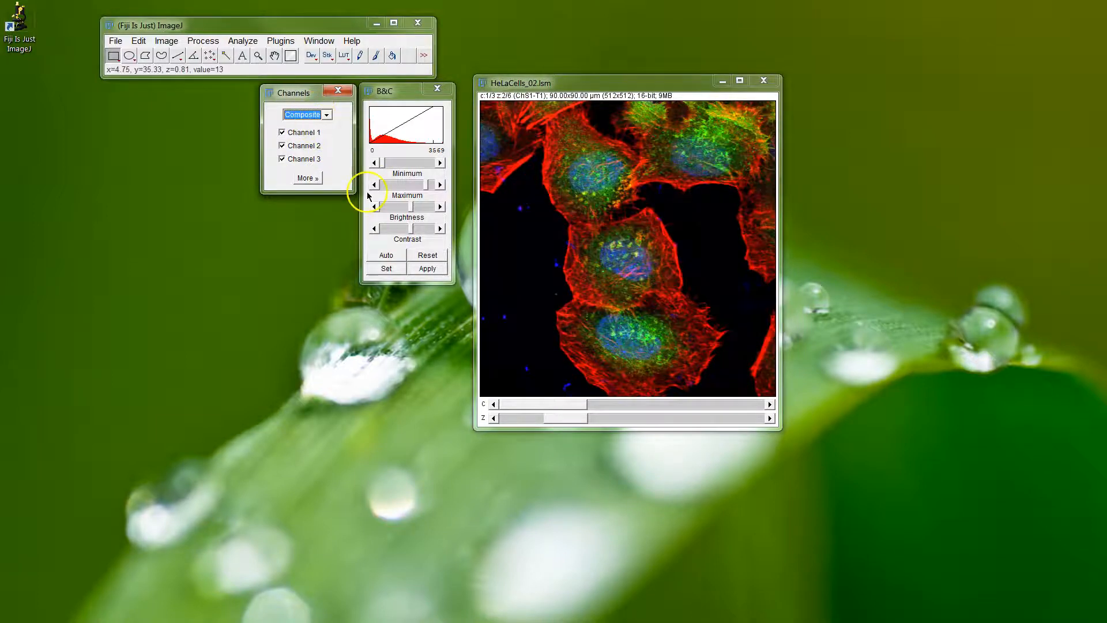
left_click(293, 147)
Create a Max Intensity Z projection of slices 1 to 6 from the HeLaCells_02.lsm stack.
left_click_drag(573, 415, 659, 422)
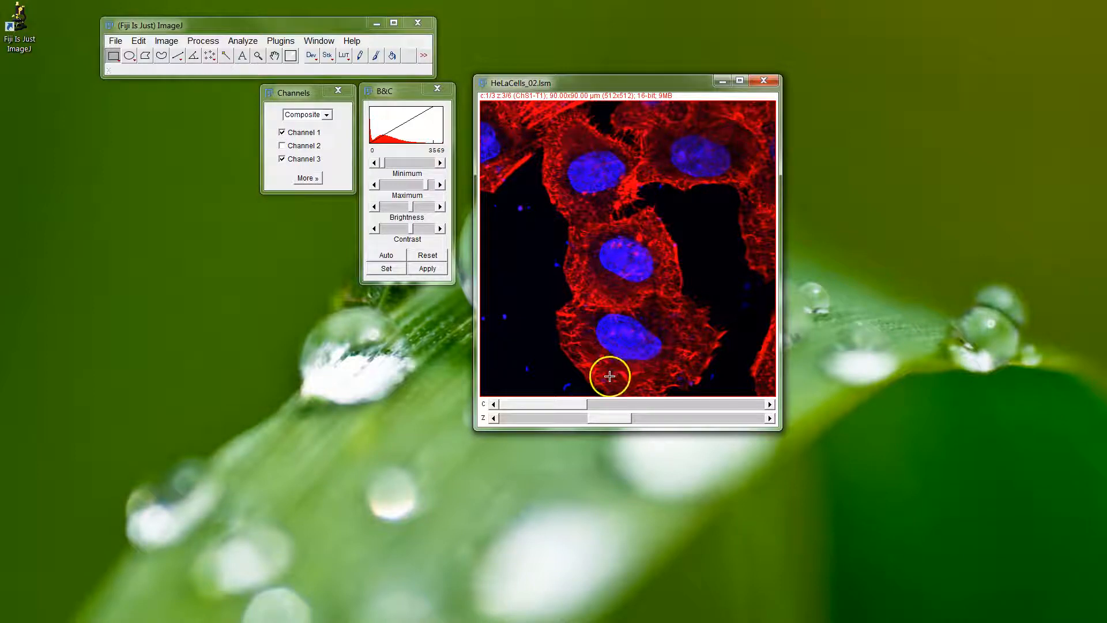
left_click_drag(610, 419, 579, 416)
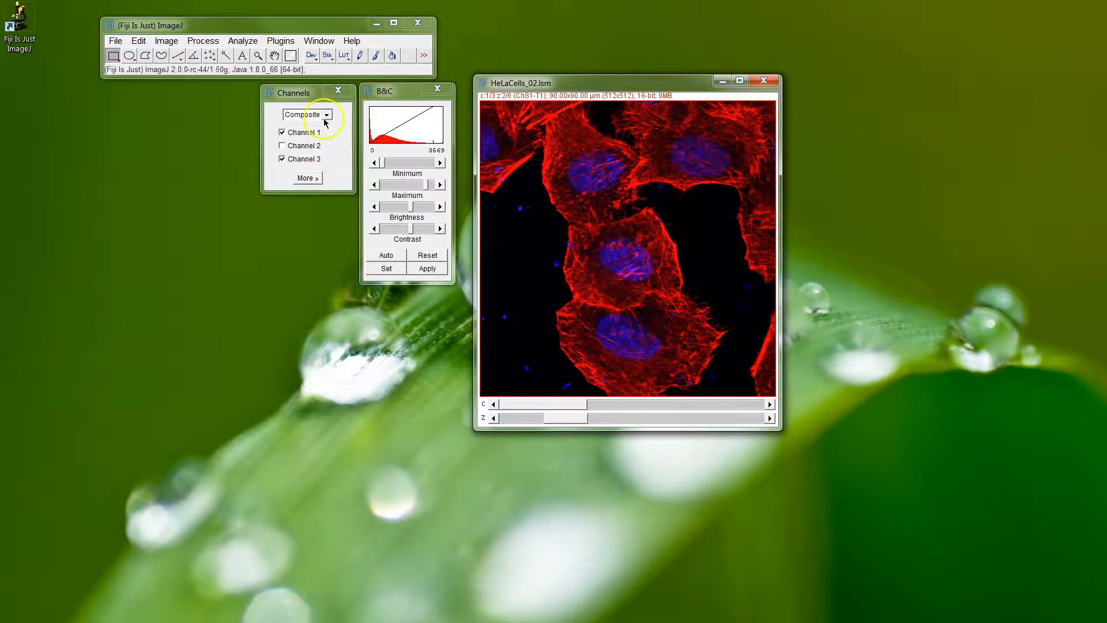
left_click(196, 27)
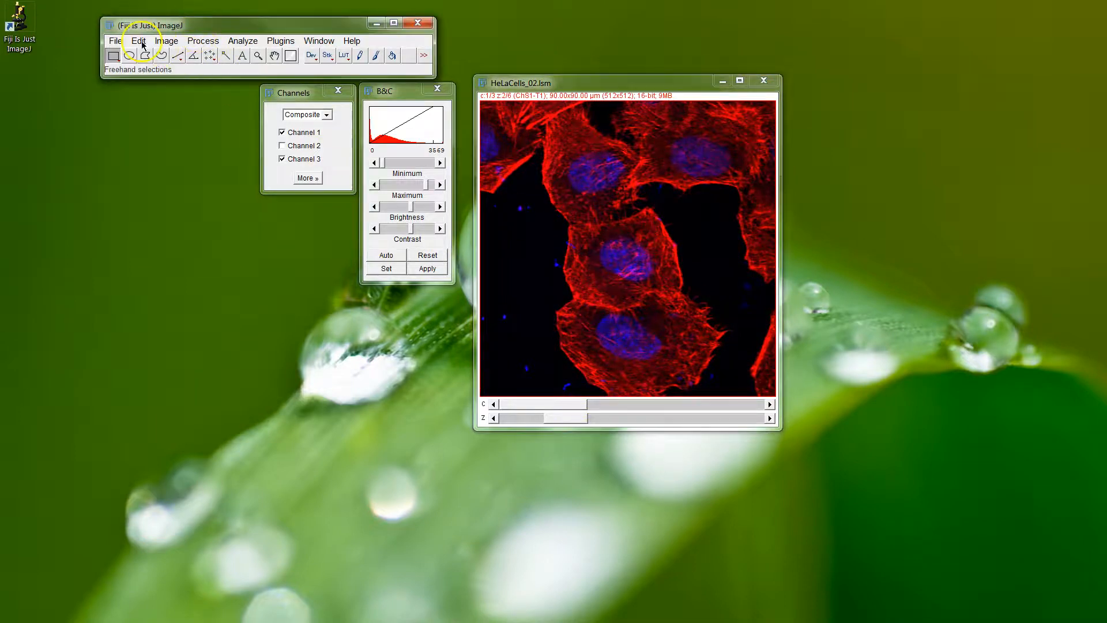
left_click(164, 41)
mouse_move(222, 136)
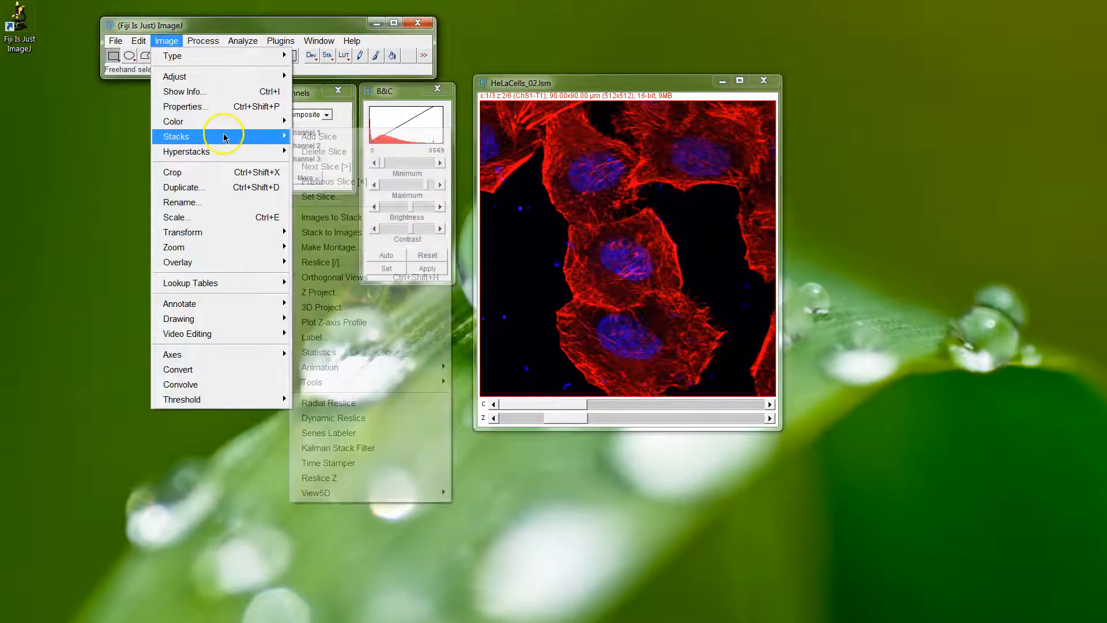
left_click(333, 292)
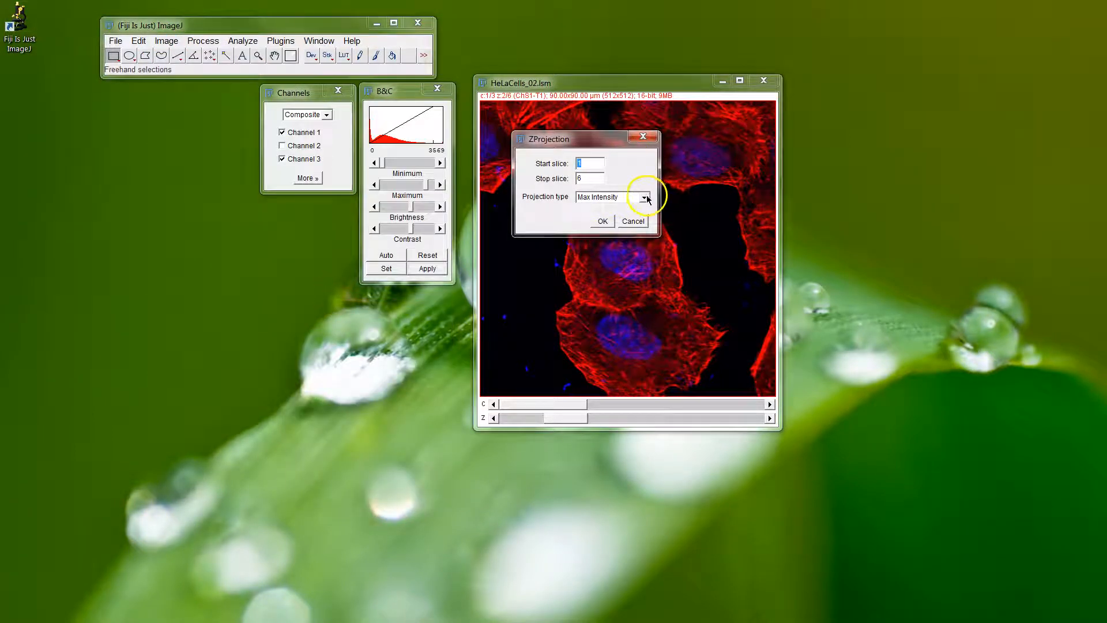
left_click(602, 220)
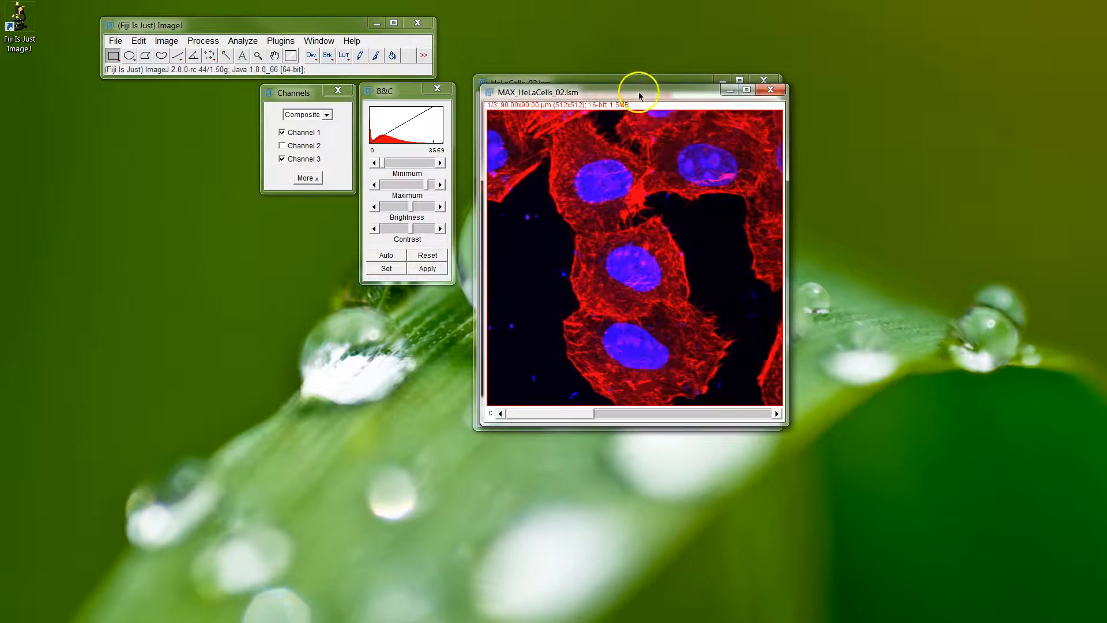
Raise the display maximum of channel 3 in the projection to 1800.
left_click(705, 413)
left_click(705, 414)
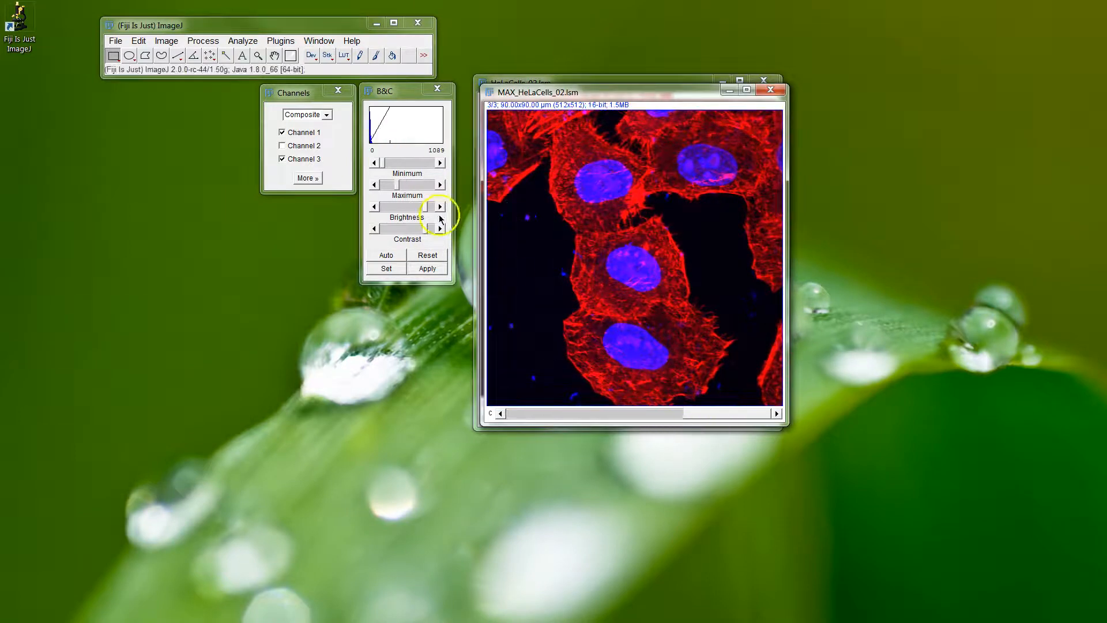
left_click_drag(397, 186, 404, 186)
Move the projection window aside and minimize the original HeLaCells_02.lsm stack.
left_click_drag(634, 87, 624, 109)
left_click(622, 88)
left_click(722, 81)
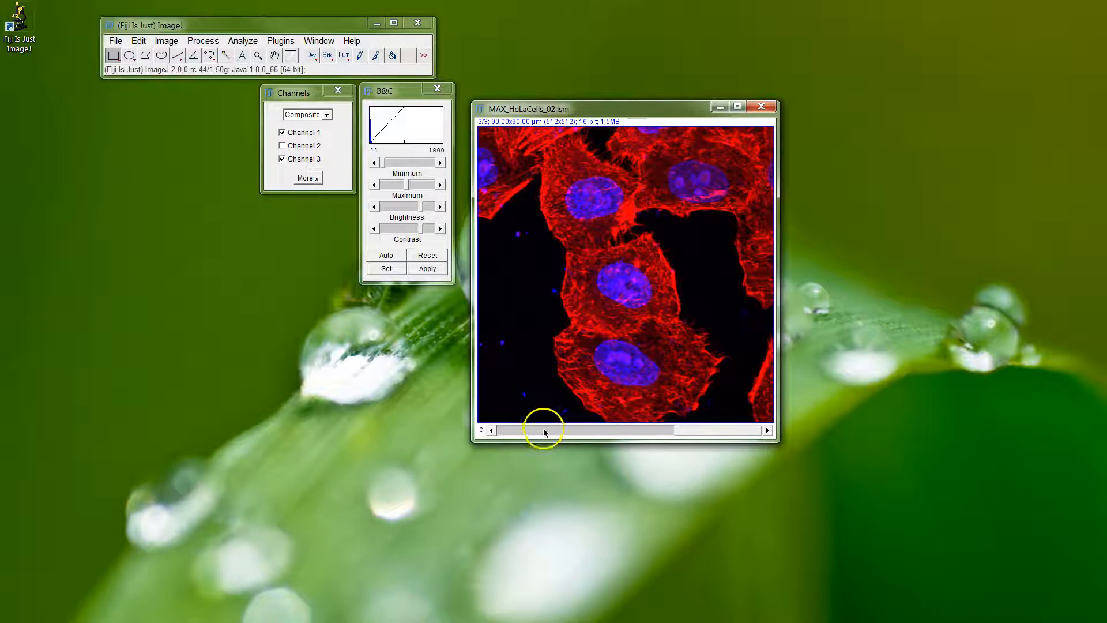
Show the projection's channel 3 alone in Color mode and duplicate it without the hyperstack as an image titled DNA.
left_click(310, 118)
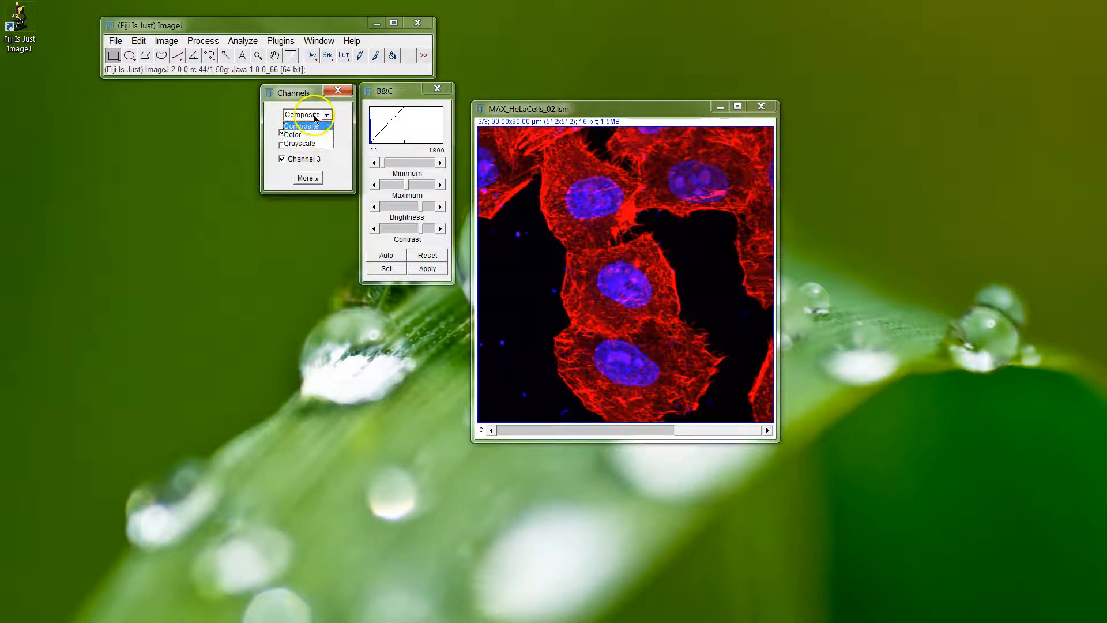
left_click(309, 133)
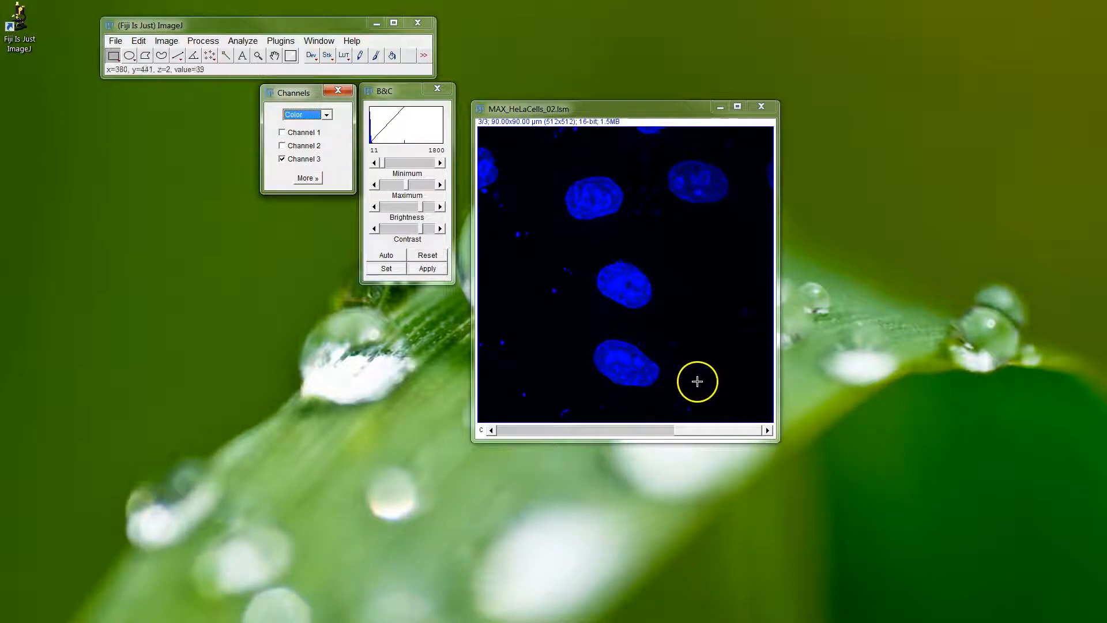
key("ctrl+shift+d")
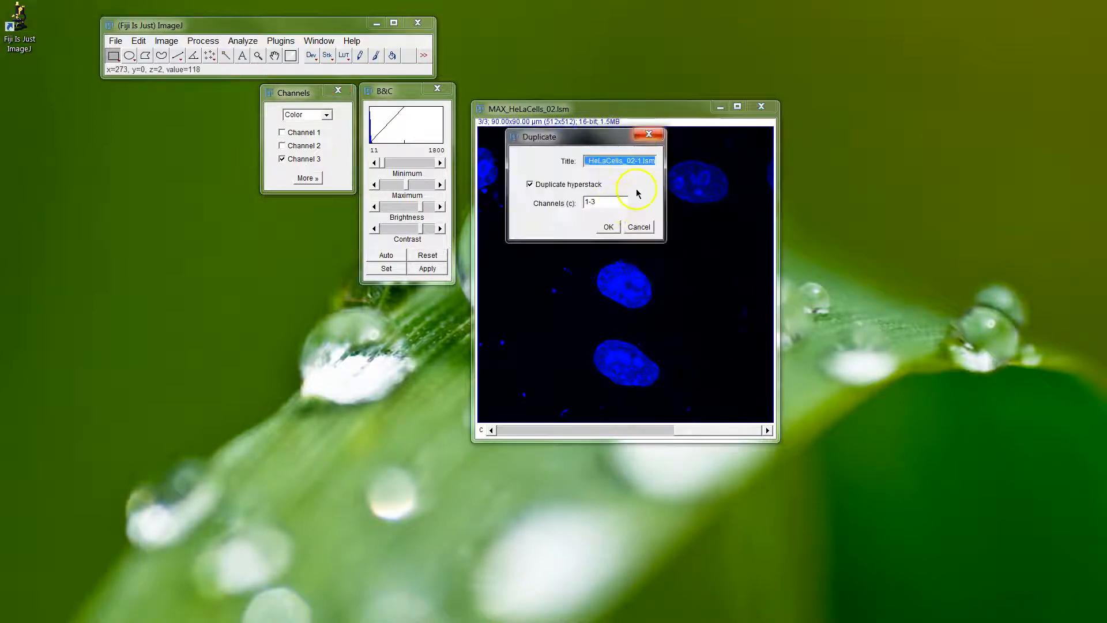
left_click(530, 184)
left_click(611, 161)
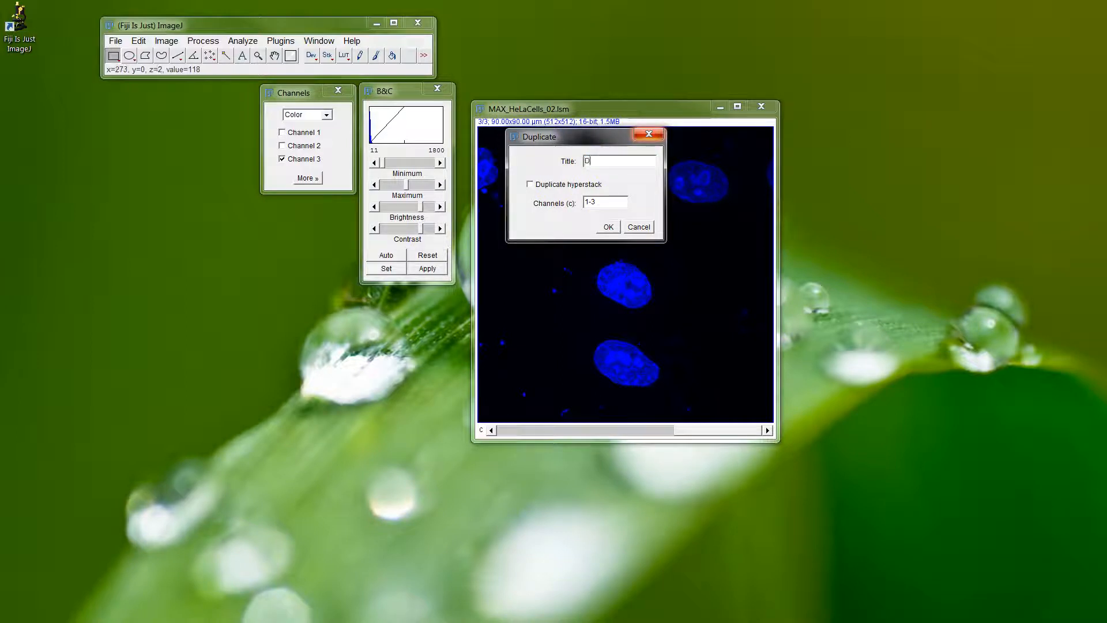
type("DNA")
key("Return")
Minimize the MAX_HeLaCells_02.lsm projection and reposition the DNA image window.
left_click(569, 102)
left_click_drag(569, 99, 502, 120)
left_click(715, 105)
left_click_drag(615, 121, 696, 111)
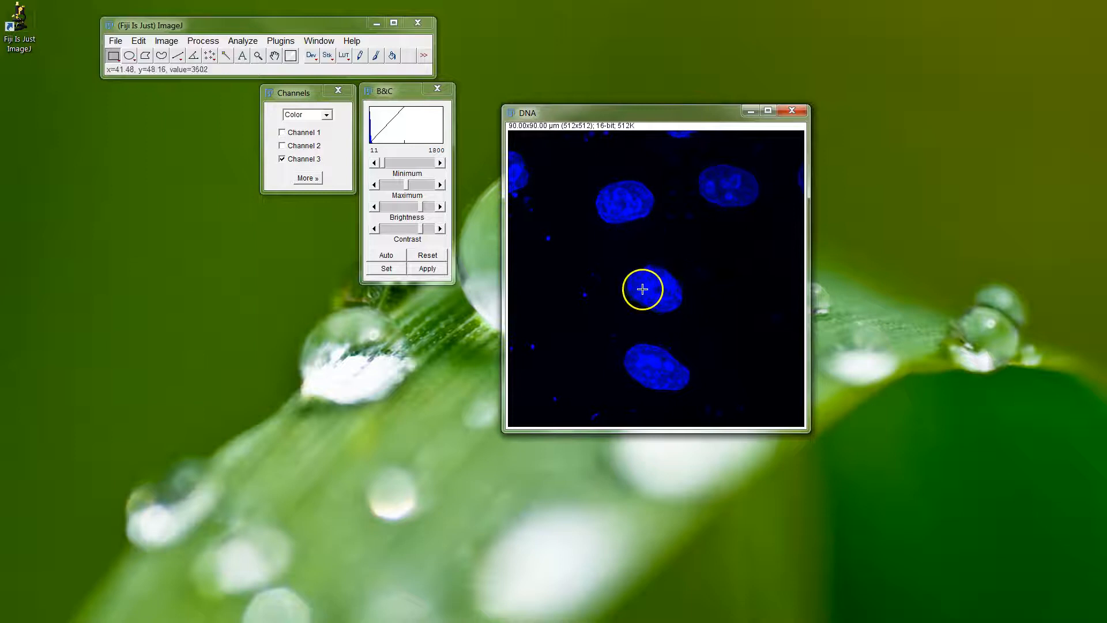
Apply the Grays lookup table to the DNA image and move its window beside the brightness controls.
left_click(343, 55)
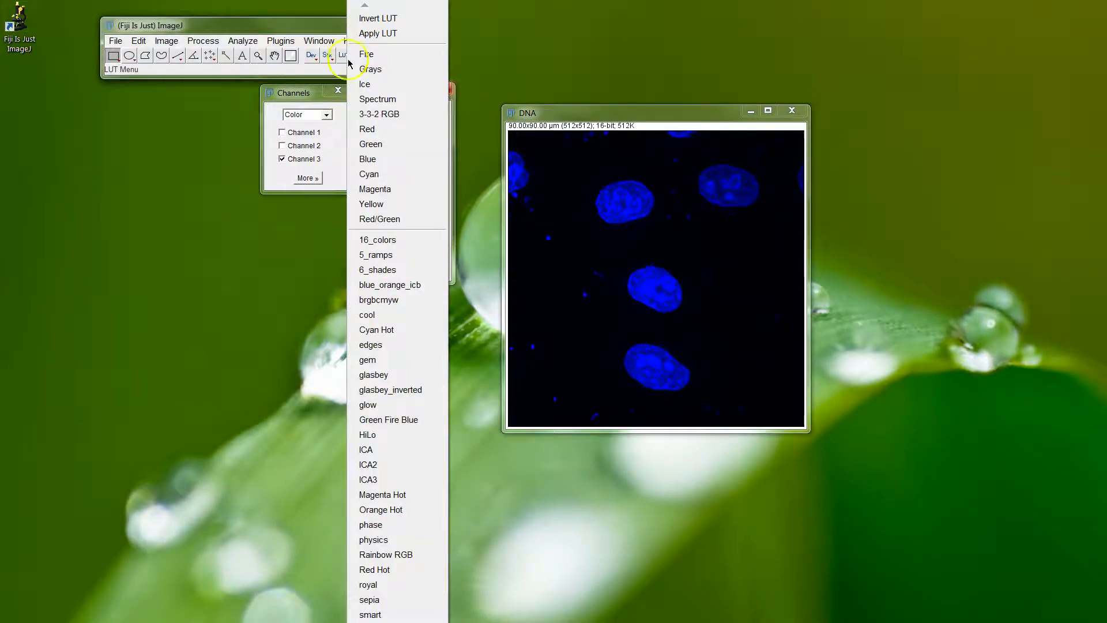
left_click(369, 70)
key("ctrl+shift+c")
left_click_drag(682, 115, 654, 105)
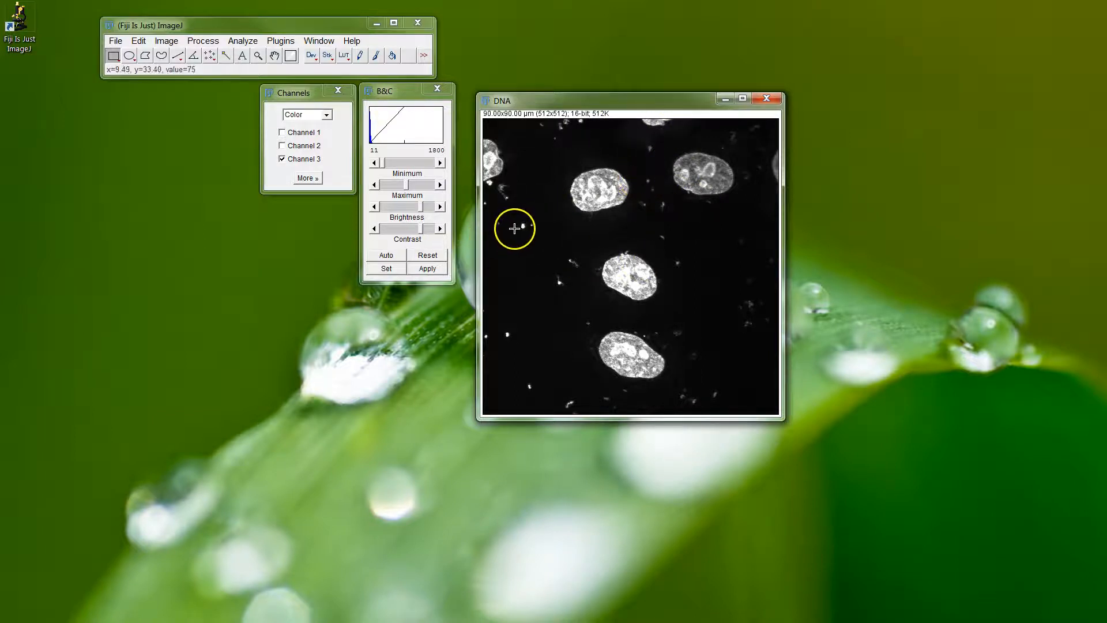
Plot the intensity profile along a straight line through the small bright speck and the upper-left full nucleus, and clear the plot and line.
left_click(178, 56)
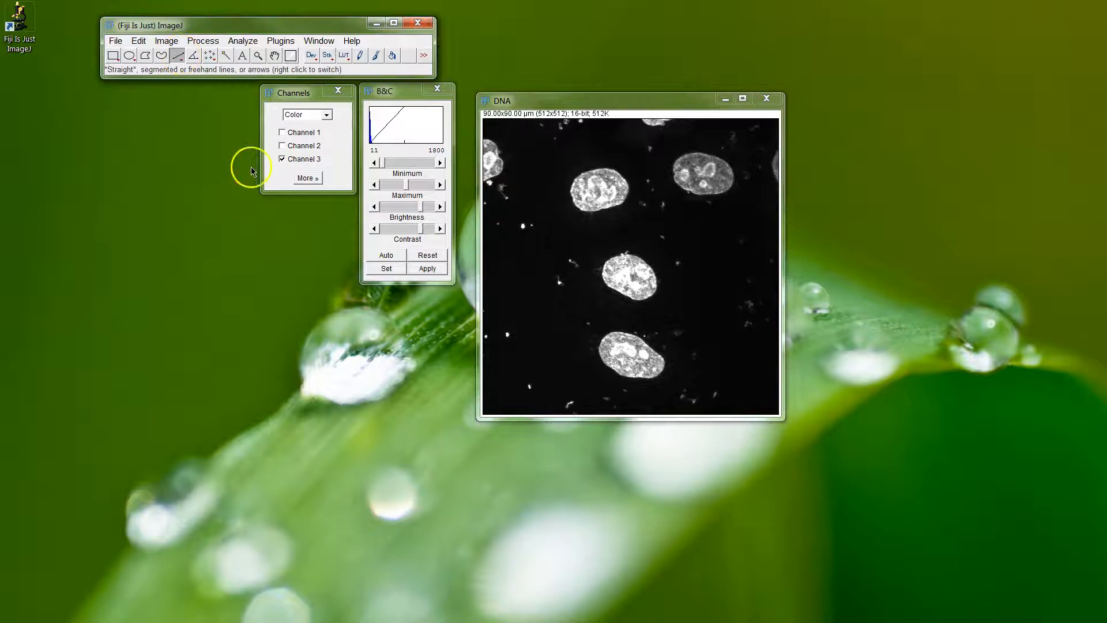
left_click_drag(510, 232, 633, 171)
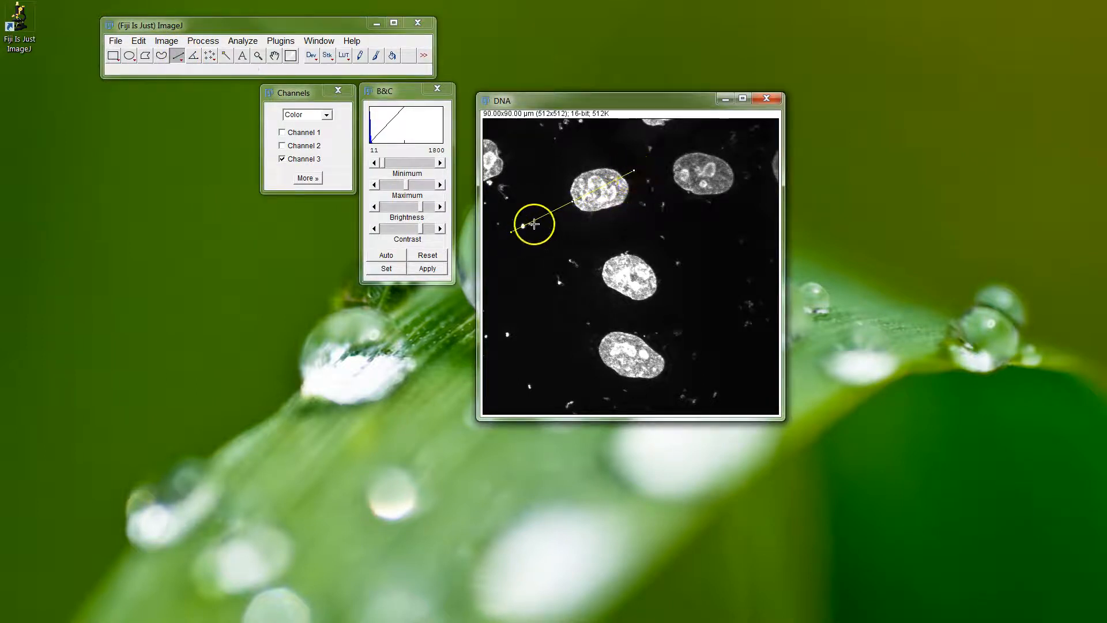
left_click(242, 41)
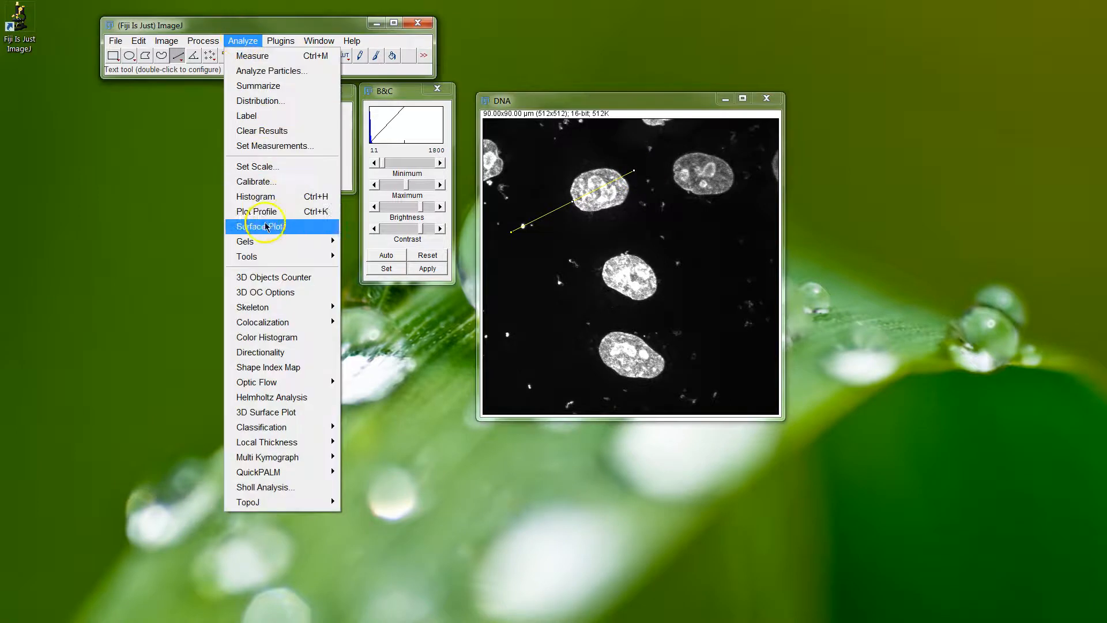
left_click(291, 220)
left_click_drag(642, 114, 292, 275)
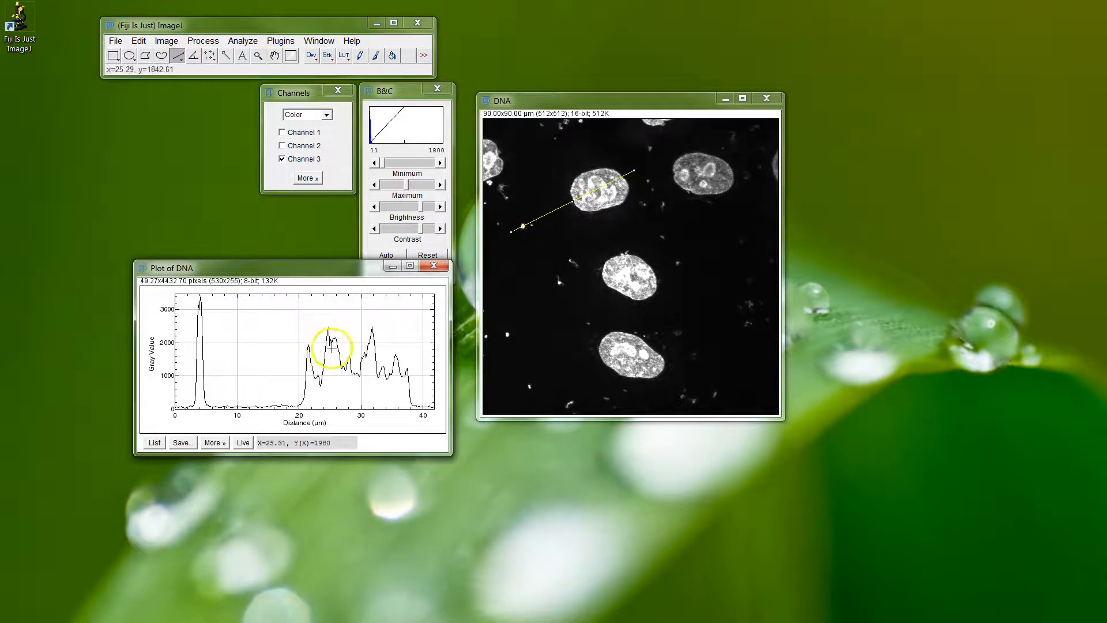
left_click(434, 266)
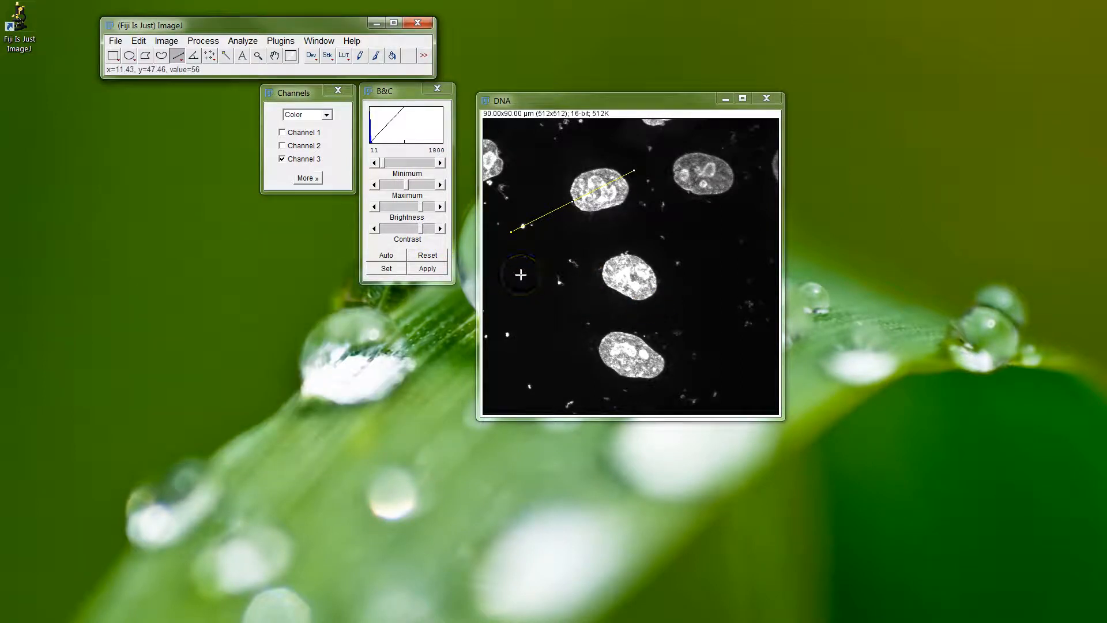
left_click(520, 275)
left_click(138, 41)
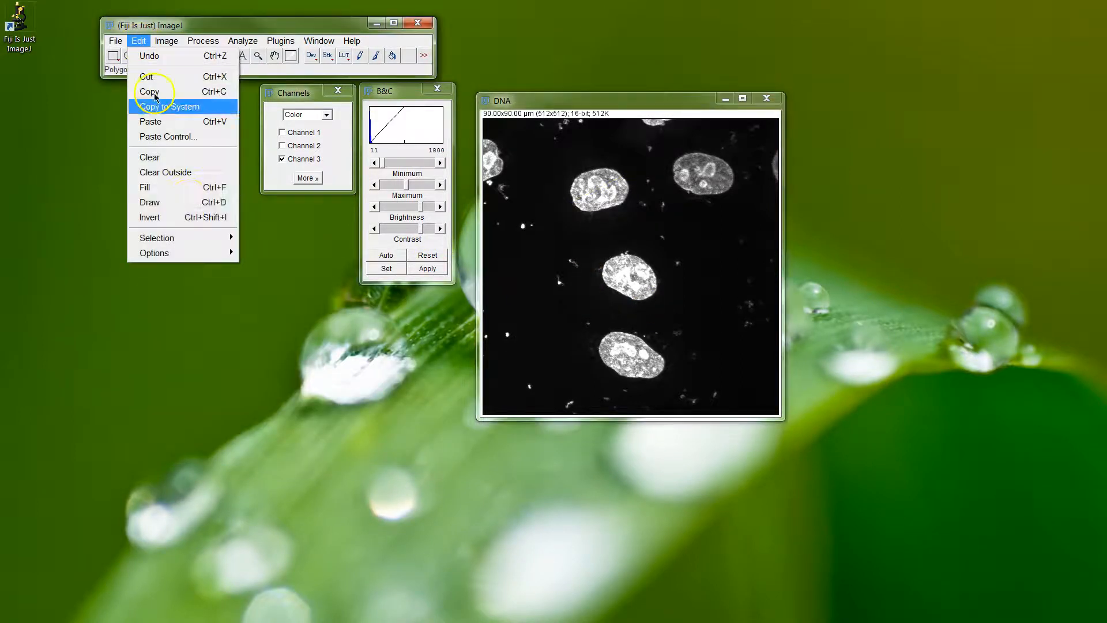
mouse_move(188, 236)
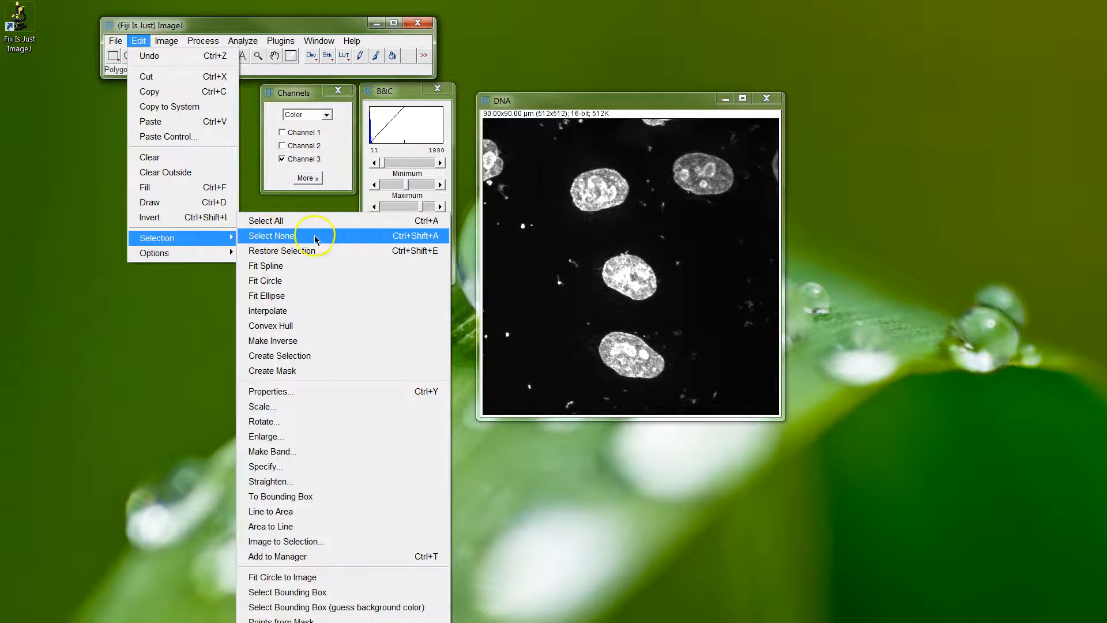
left_click(138, 42)
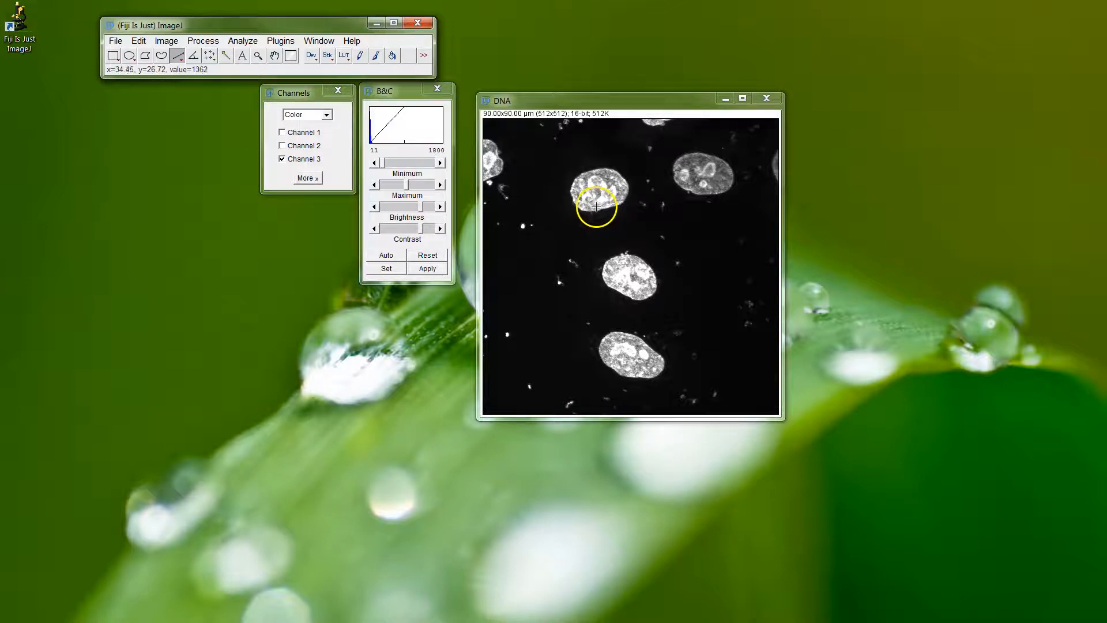
Open the Threshold settings for the DNA image and place the dialog clear of the image.
left_click(199, 41)
mouse_move(176, 43)
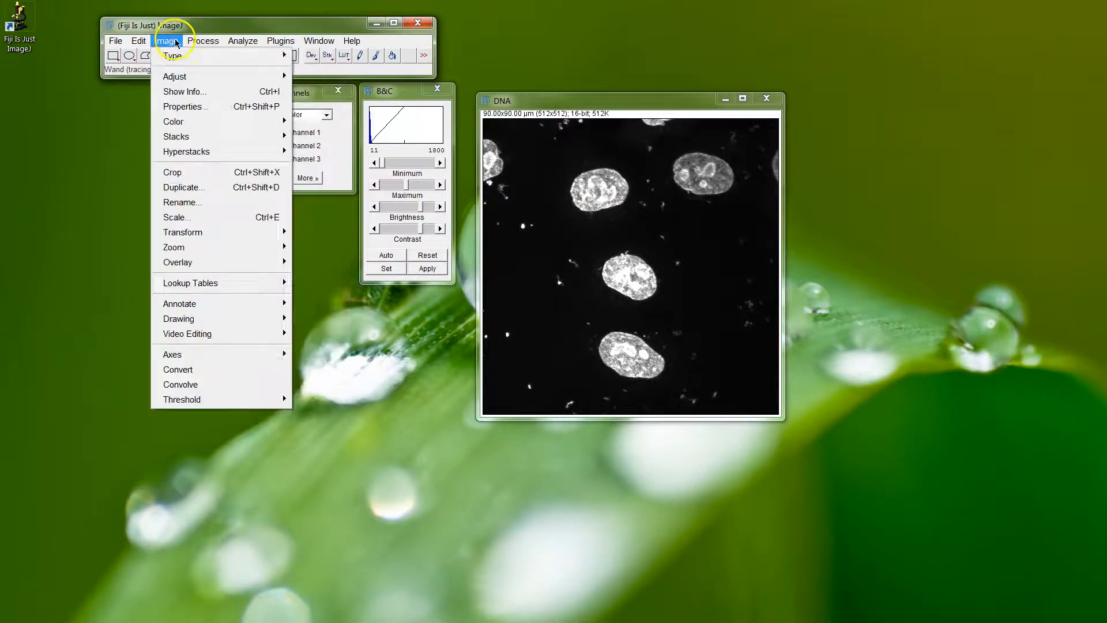
mouse_move(184, 77)
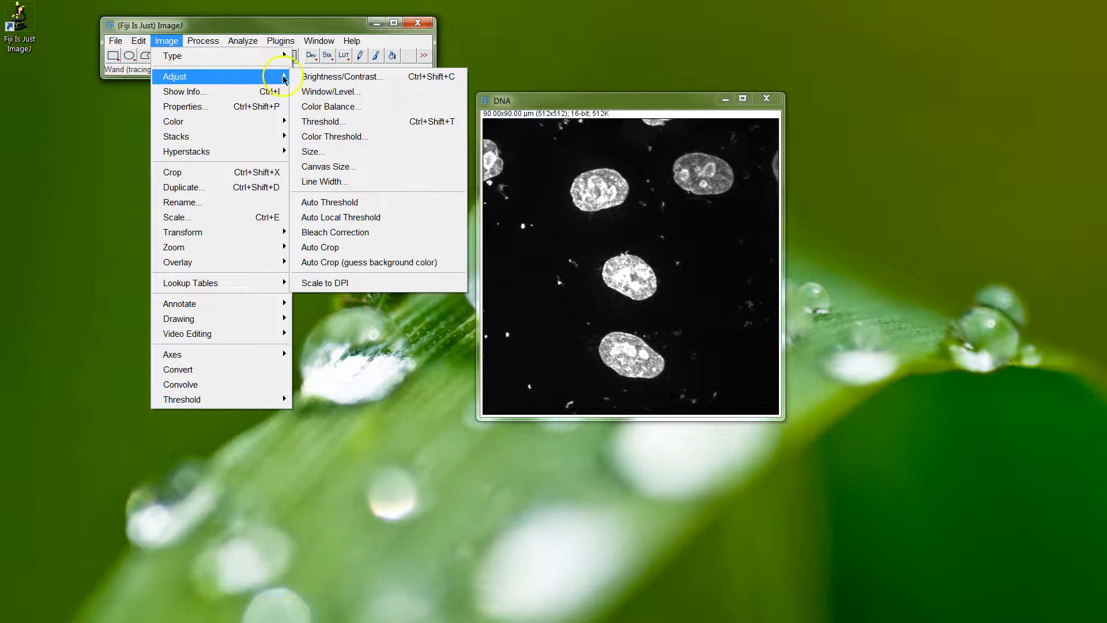
left_click(328, 122)
left_click_drag(252, 223, 246, 216)
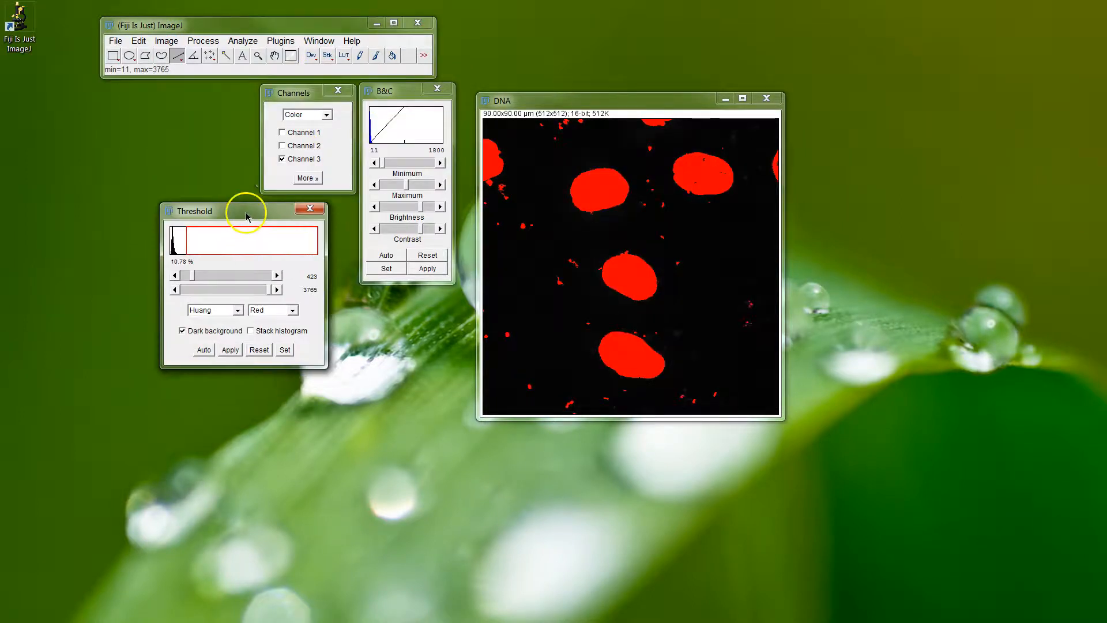
Try a lower threshold of 615, and switch the Dark background option off and on again.
mouse_move(194, 277)
left_mouse_down()
mouse_move(218, 279)
mouse_move(200, 281)
left_mouse_up()
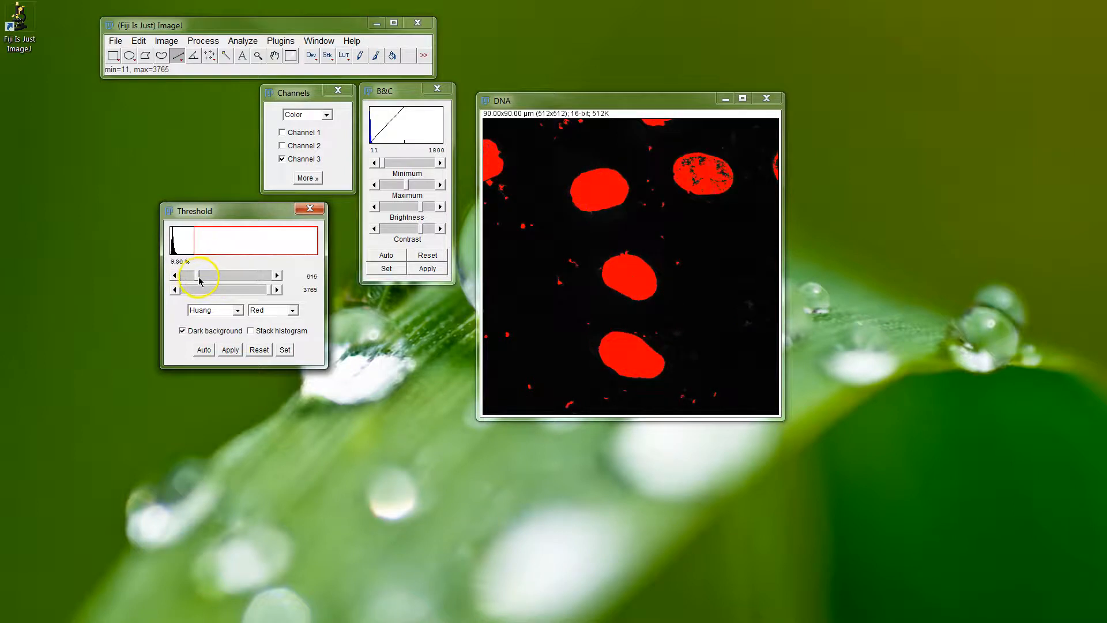
left_click(183, 331)
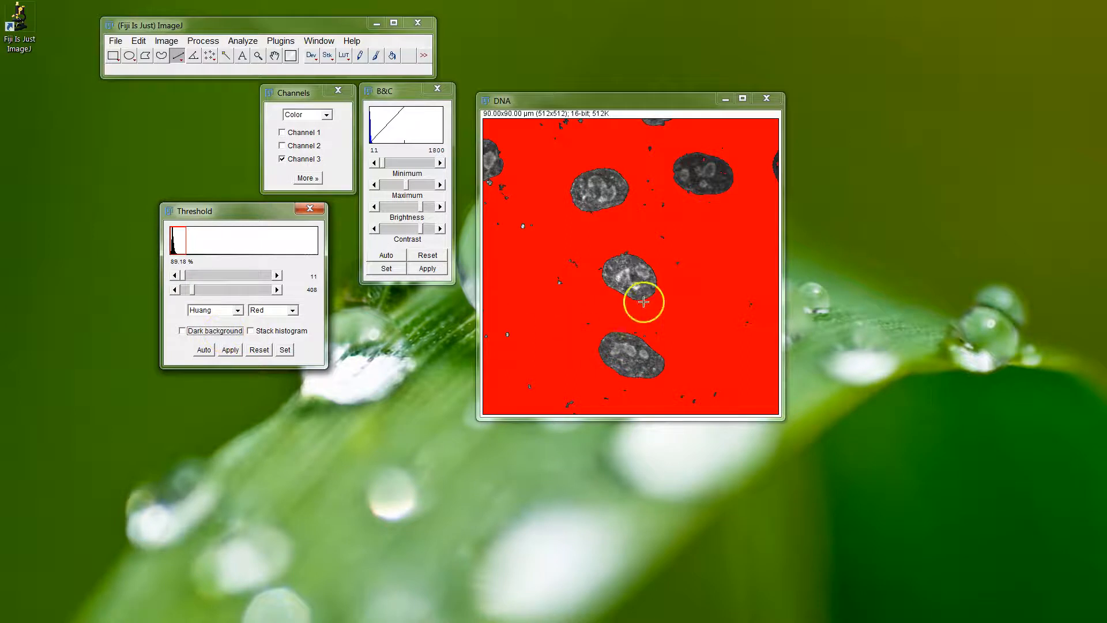
left_click(183, 332)
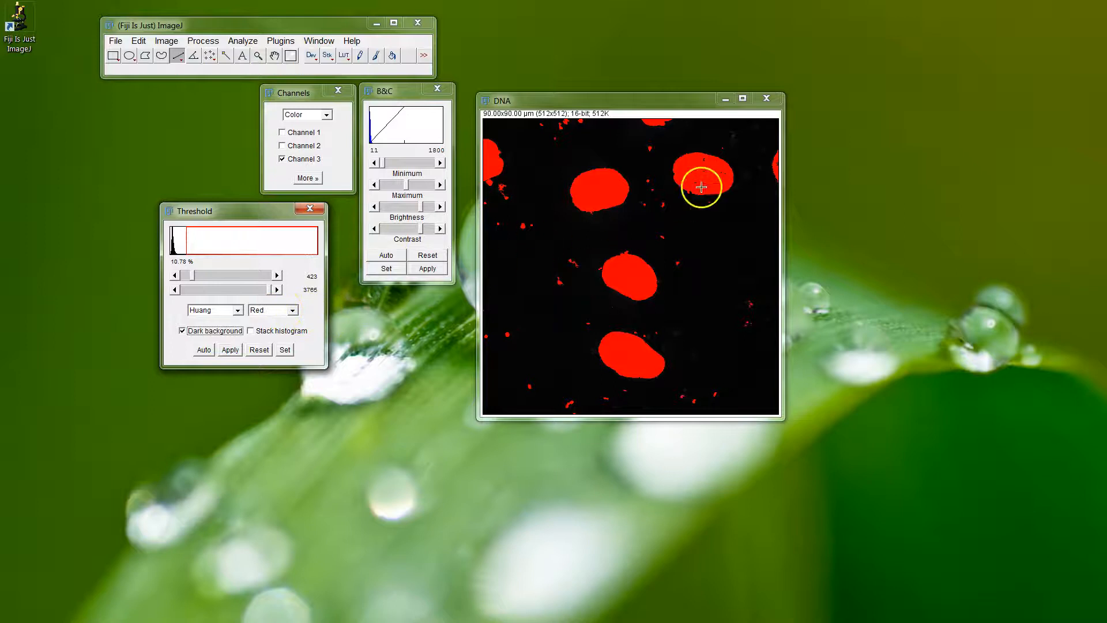
Preview the threshold in B&W display mode and return to the Red overlay.
left_click(293, 311)
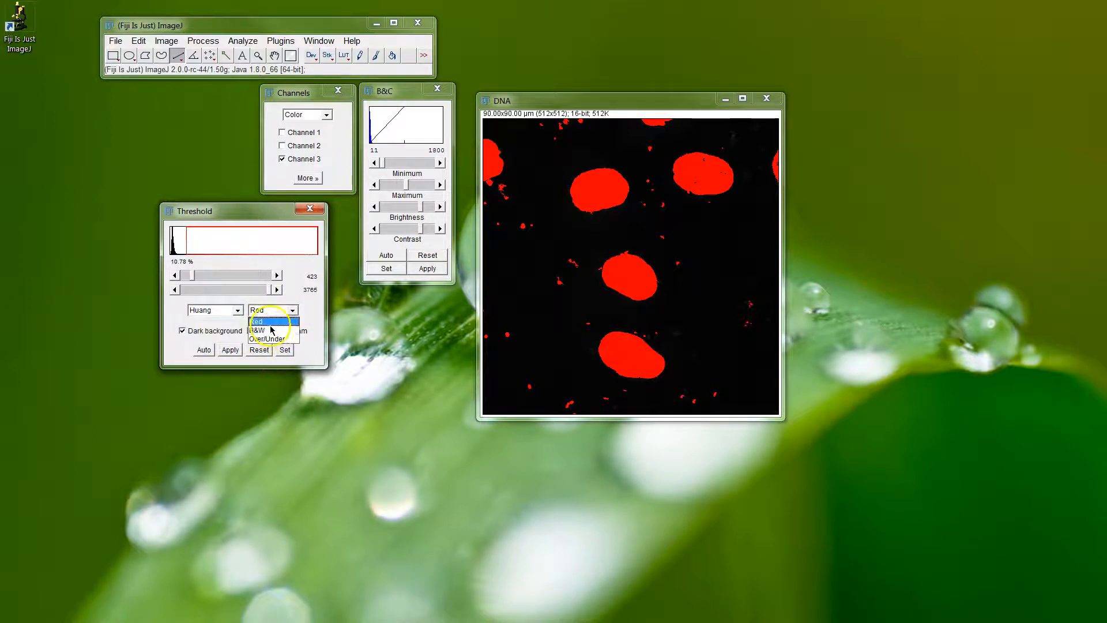
left_click(288, 331)
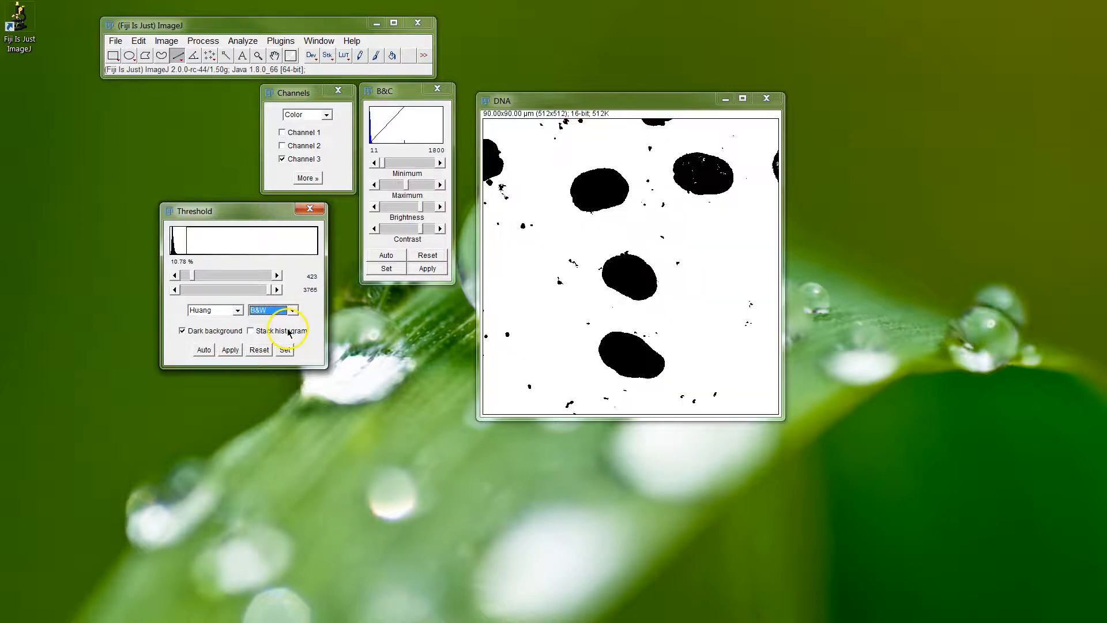
left_click(291, 314)
left_click(291, 321)
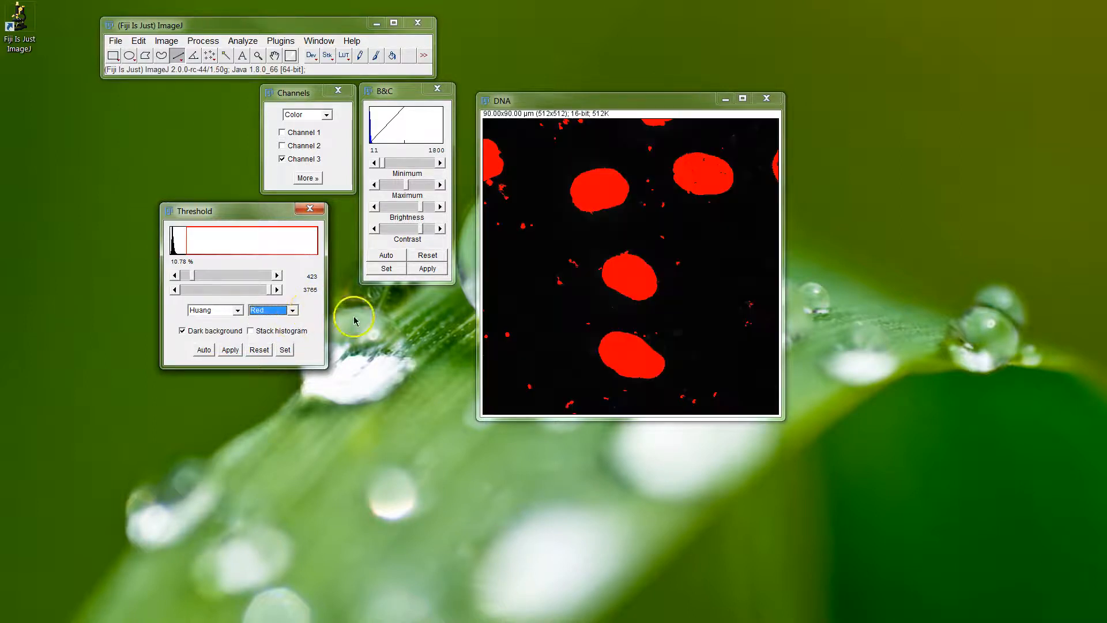
Try lower threshold limits of 570, 894 and 718 on the DNA image.
left_click_drag(192, 275, 202, 282)
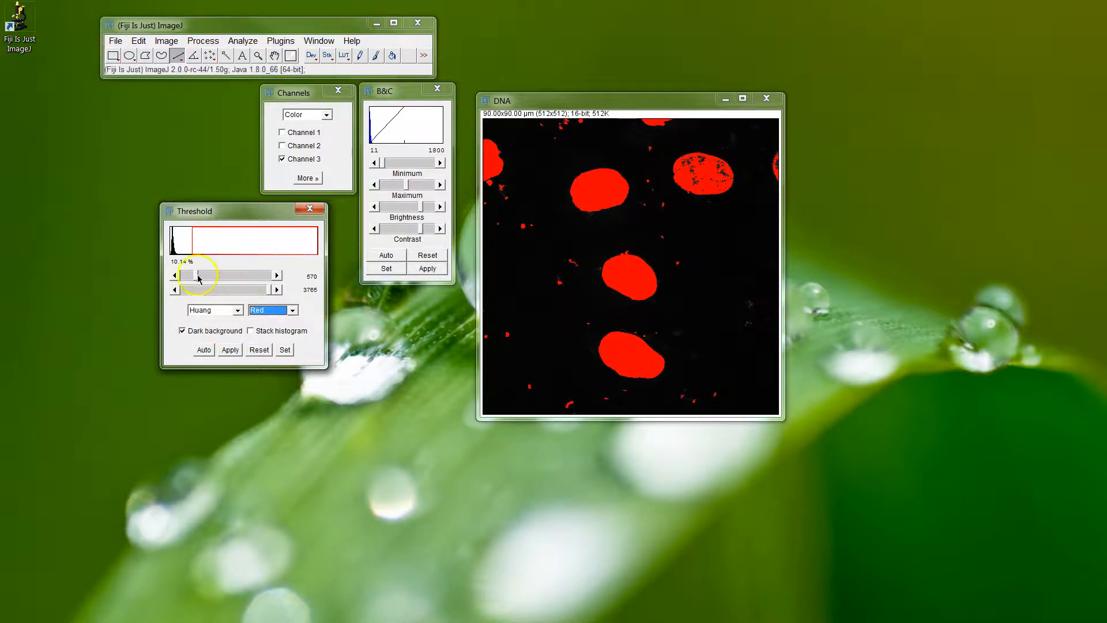
left_click_drag(198, 279, 203, 279)
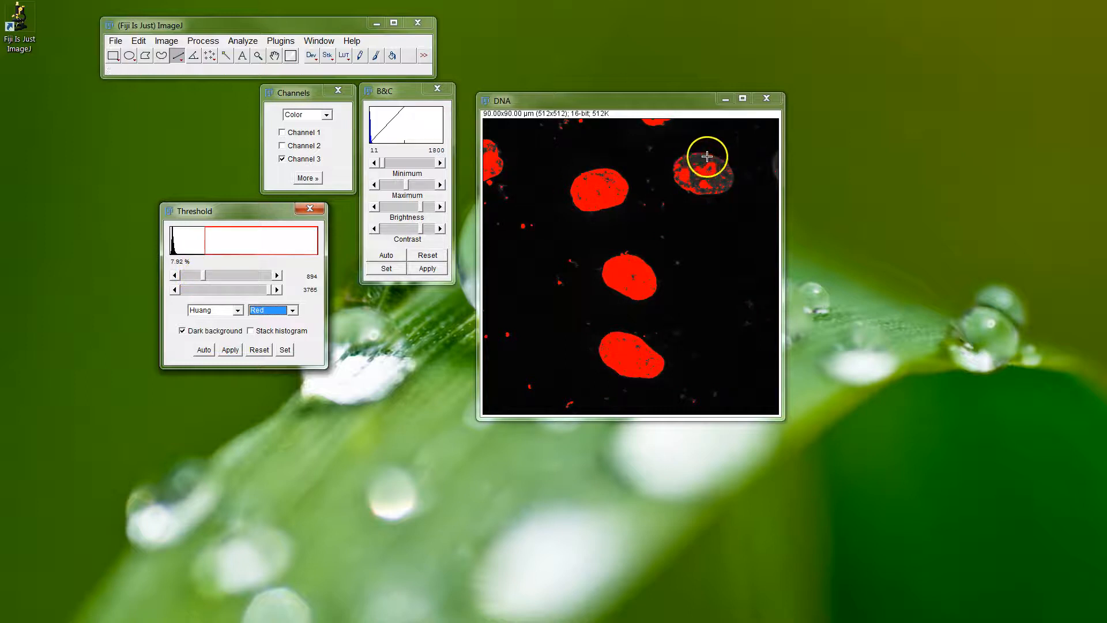
left_click_drag(201, 280, 200, 280)
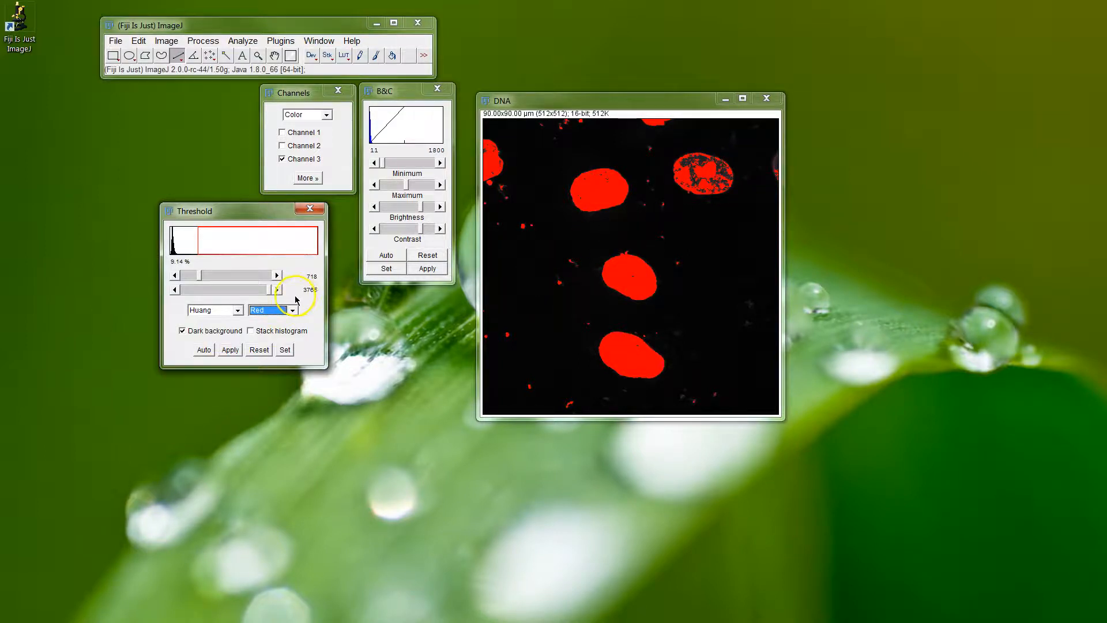
Reset the threshold on the DNA image and close the Threshold dialog.
left_click(258, 350)
left_click(613, 255)
left_click(319, 211)
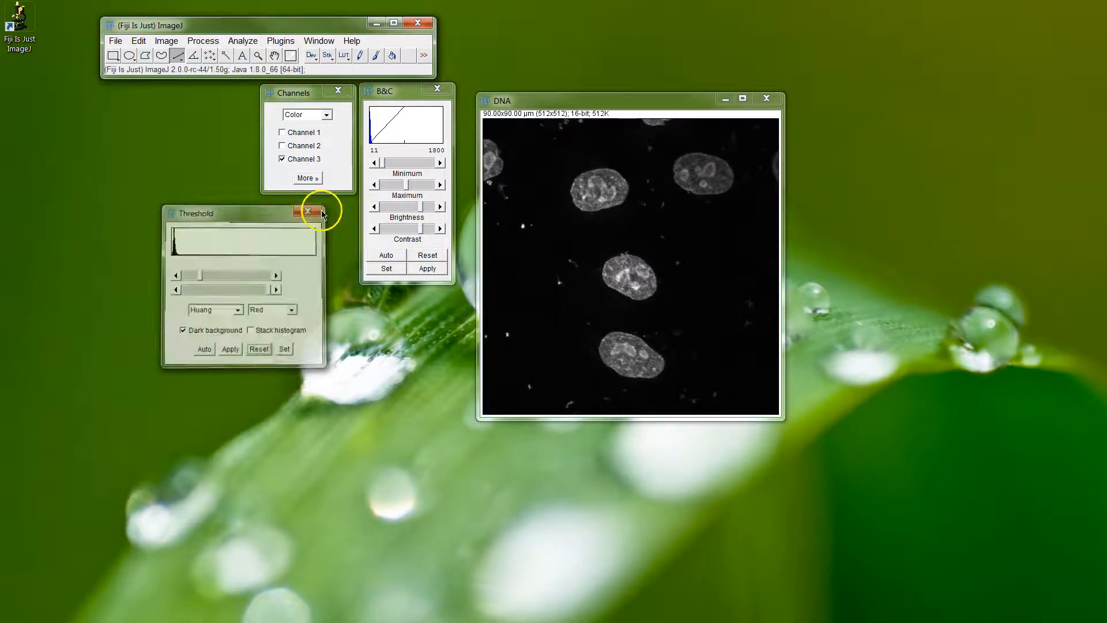
left_click(143, 40)
mouse_move(166, 41)
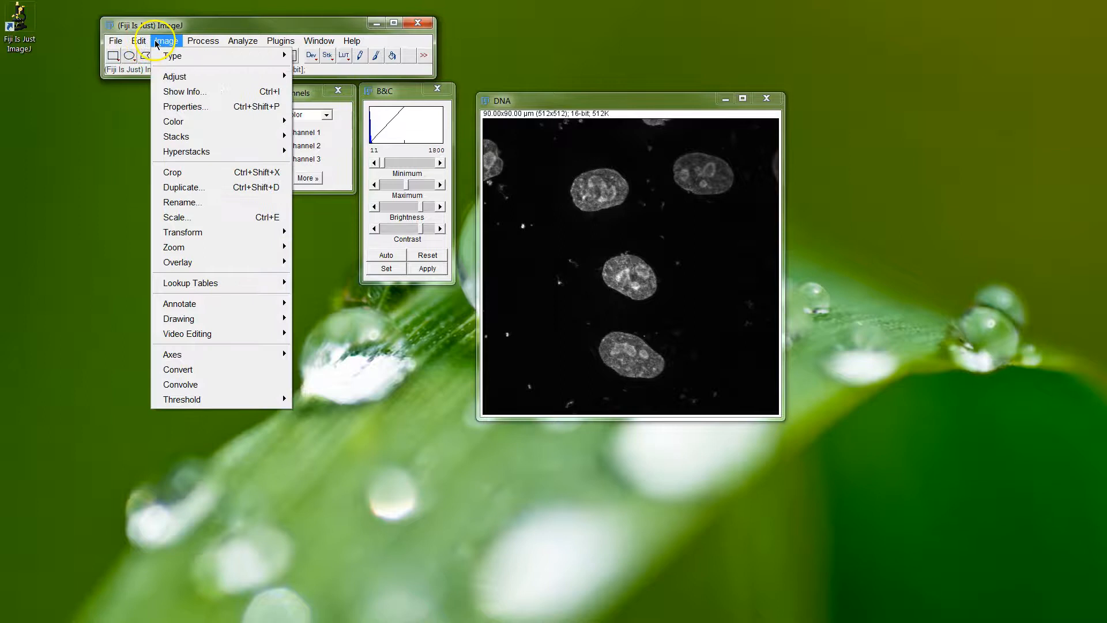
mouse_move(249, 265)
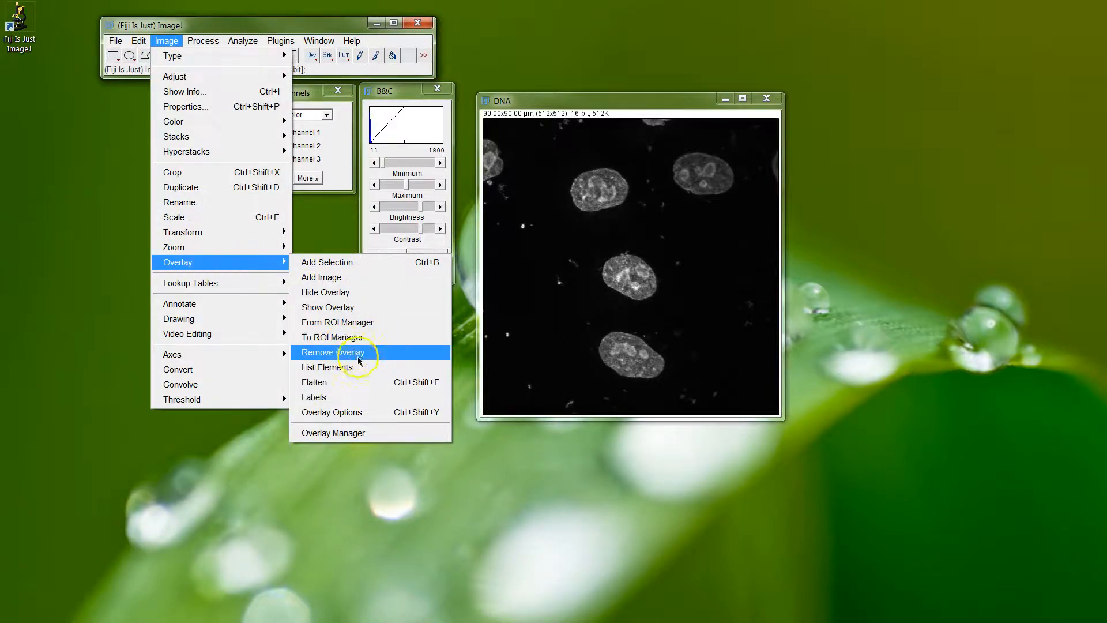
left_click(167, 40)
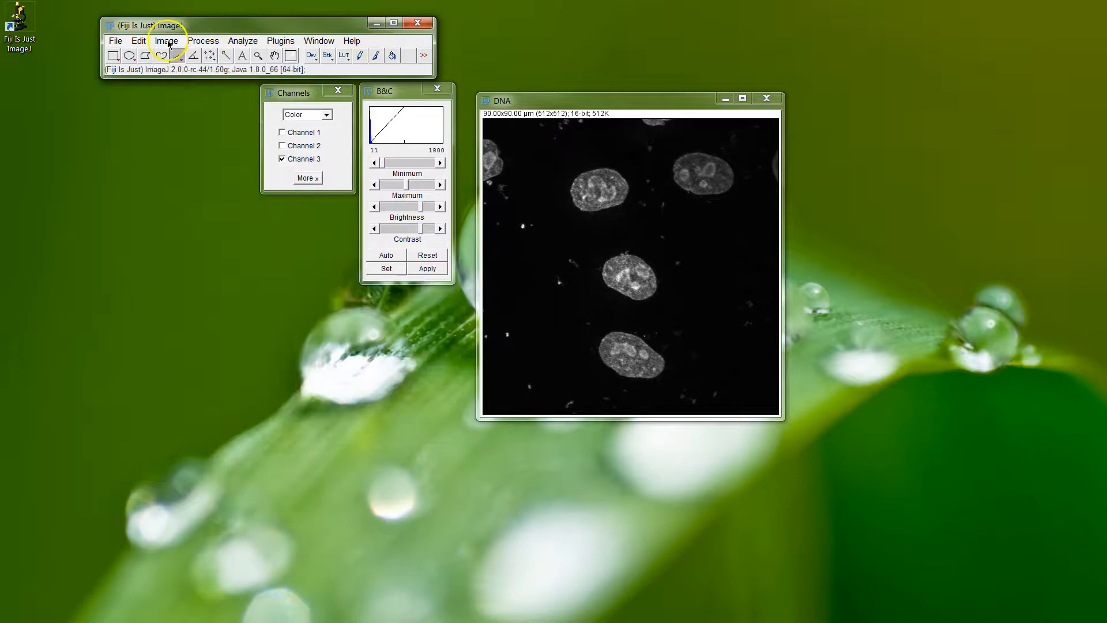
left_click_drag(568, 105, 561, 101)
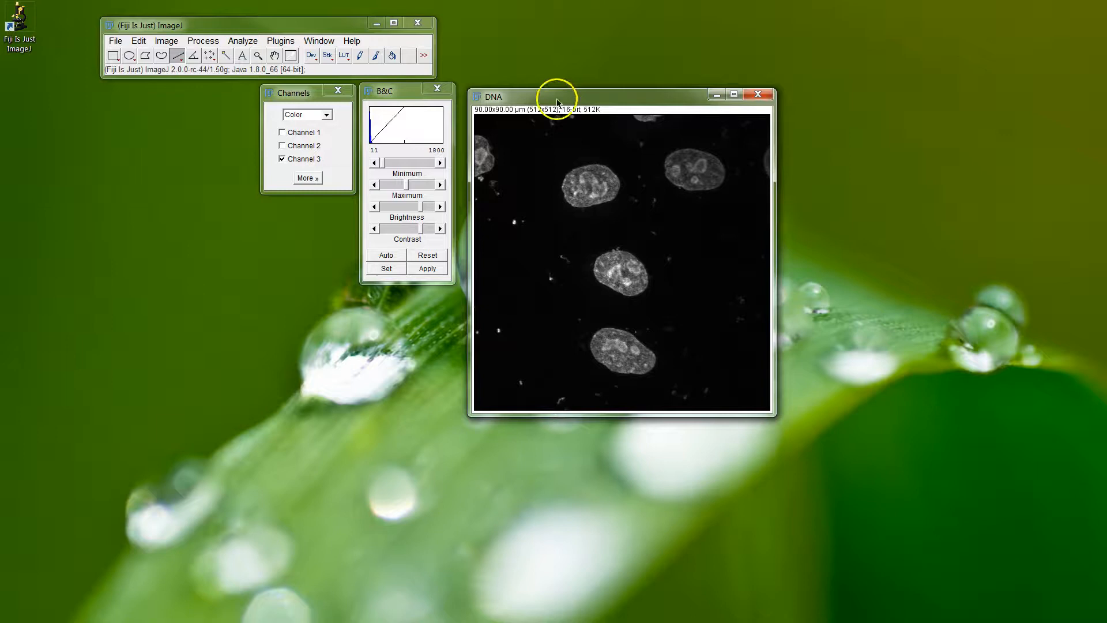
Preview a Median filter with a 5-pixel radius on the DNA image, and apply it with a radius of 2 pixels.
left_click(203, 41)
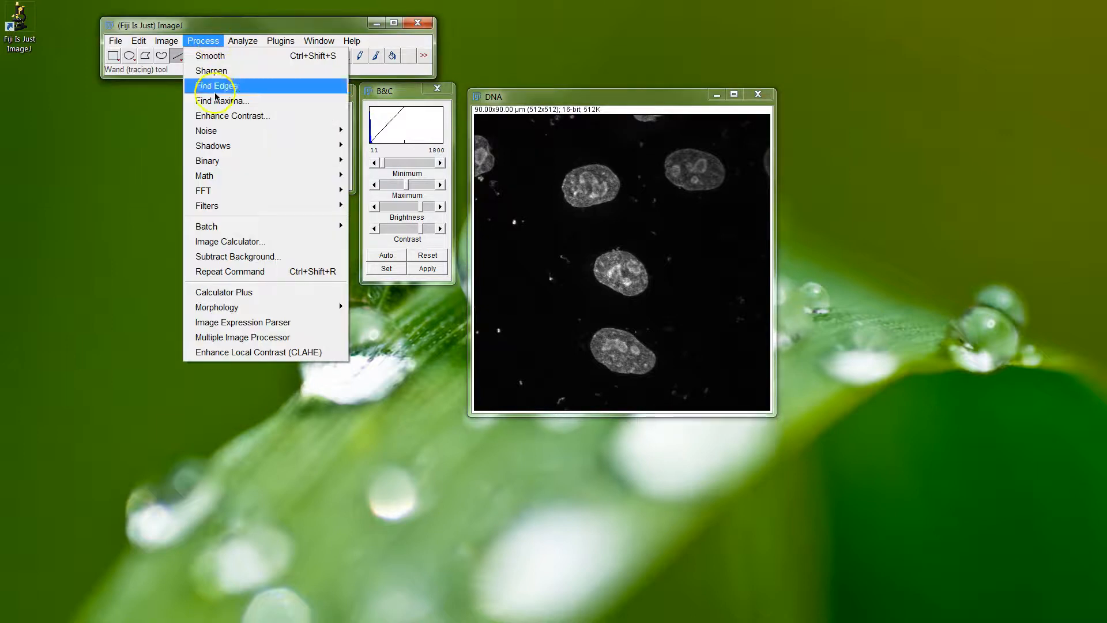
mouse_move(277, 208)
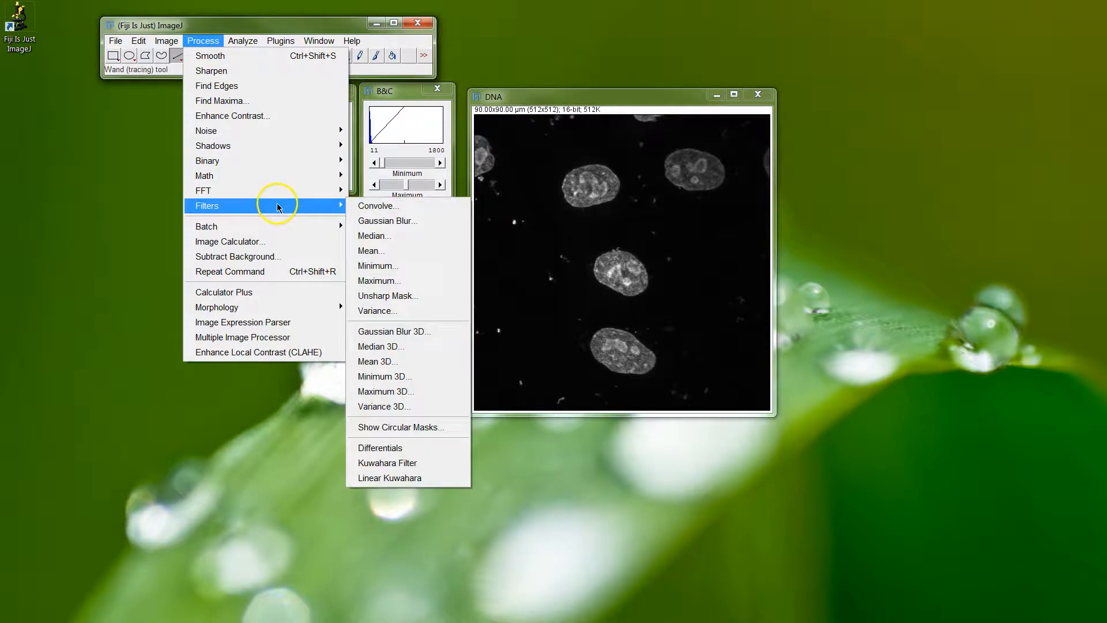
left_click(383, 236)
left_click_drag(588, 140, 282, 235)
left_click(281, 258)
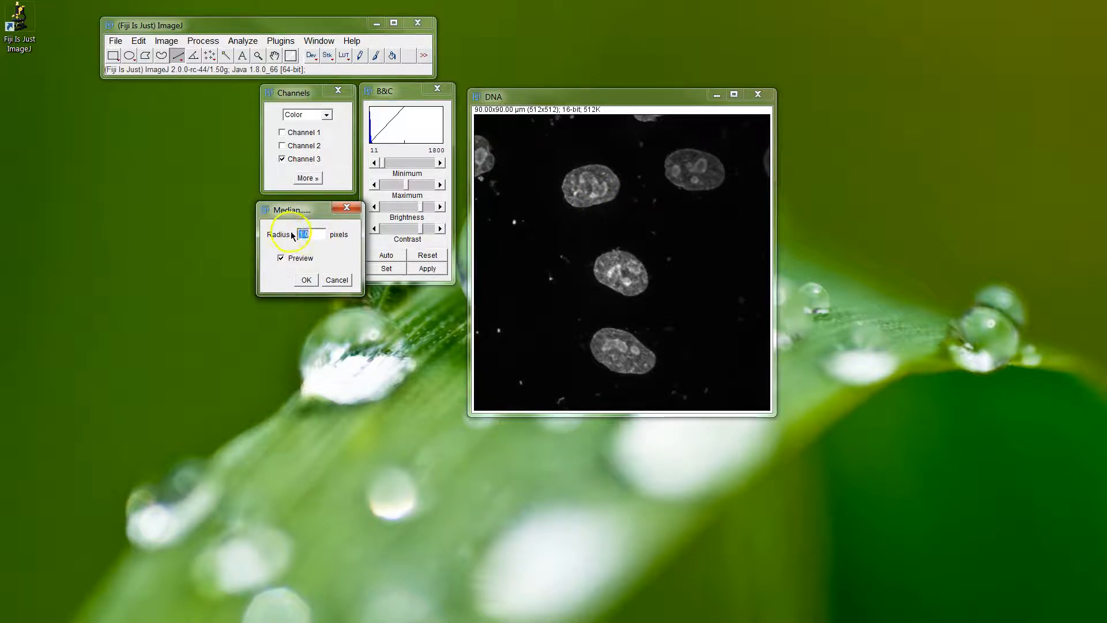
left_click_drag(311, 234, 278, 237)
type("5")
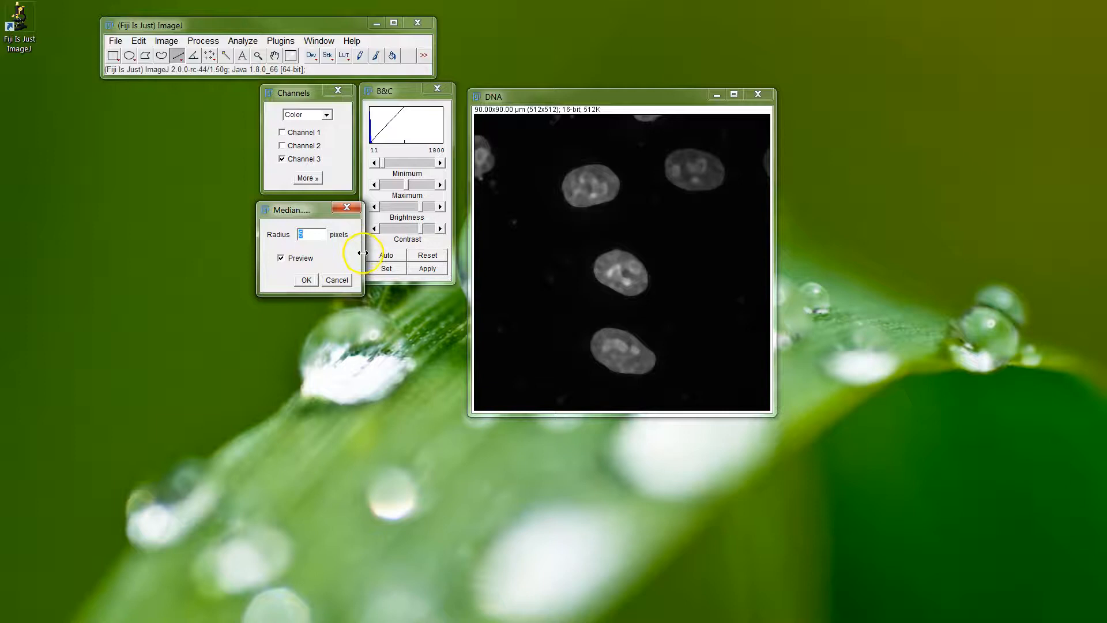
type("2")
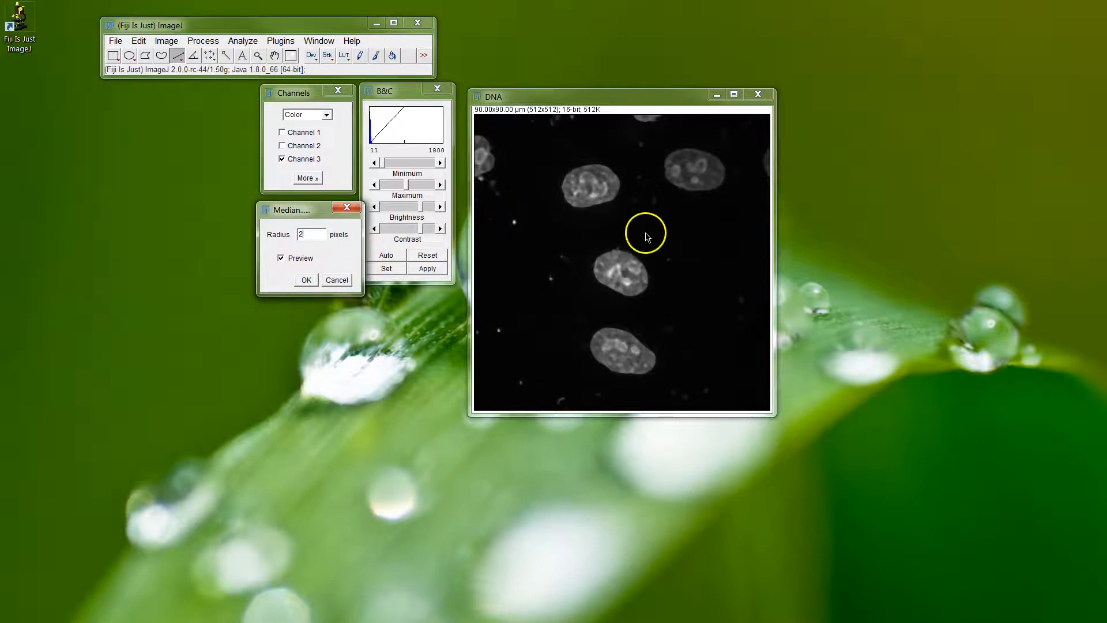
left_click(307, 281)
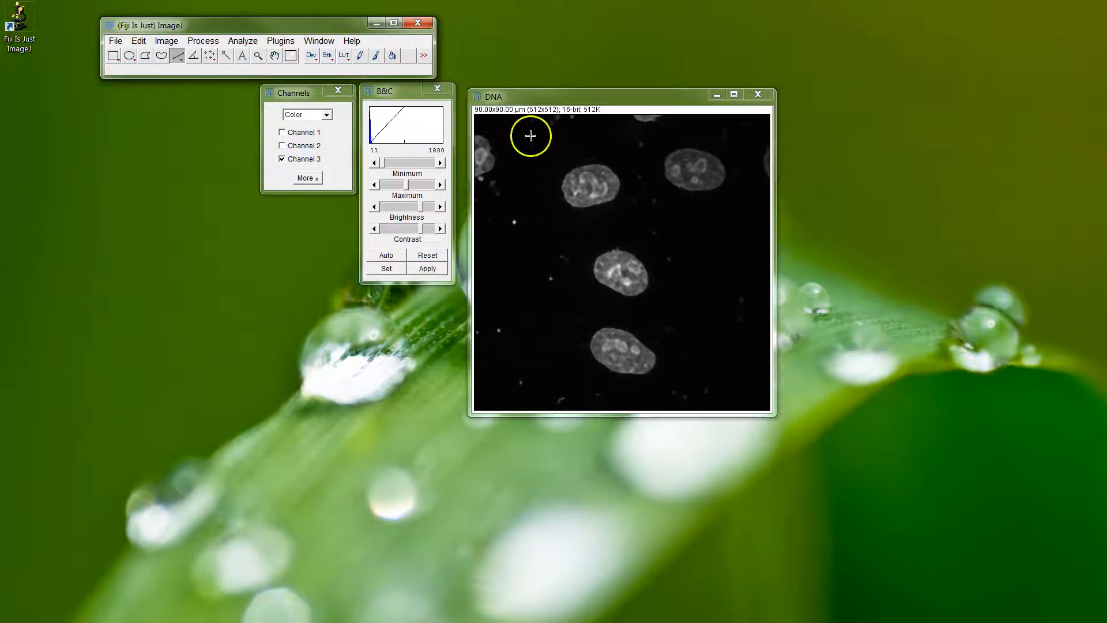
Threshold the filtered DNA image with the Huang method in Red display, raising the lower limit to 442.
left_click(531, 95)
key("ctrl+shift+t")
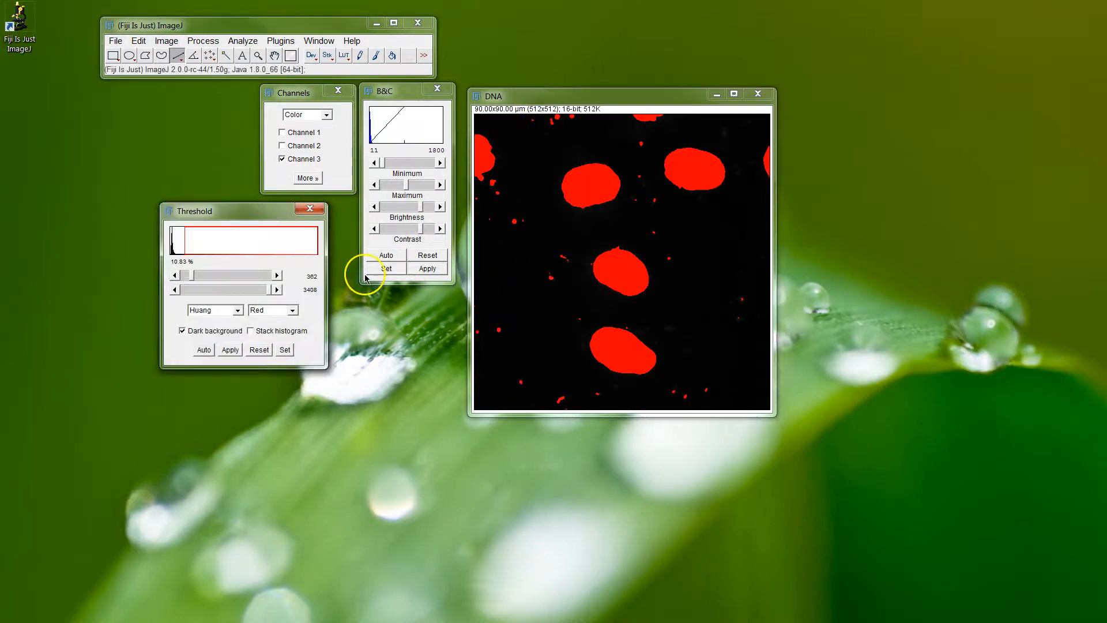
mouse_move(195, 278)
left_mouse_down()
mouse_move(209, 277)
mouse_move(193, 277)
left_mouse_up()
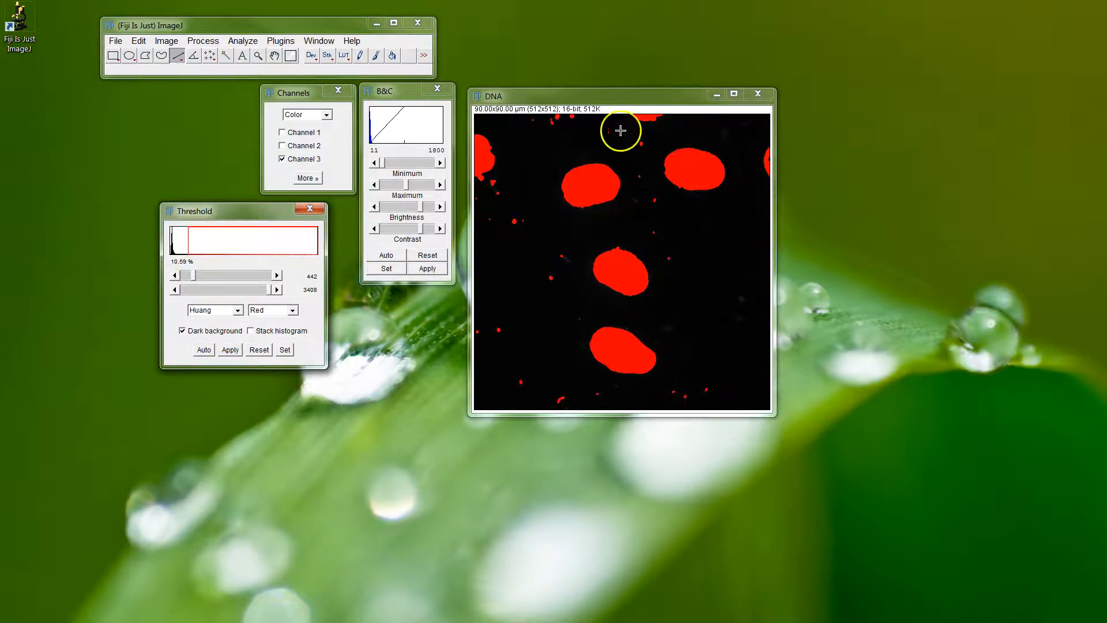
left_click_drag(222, 214, 180, 172)
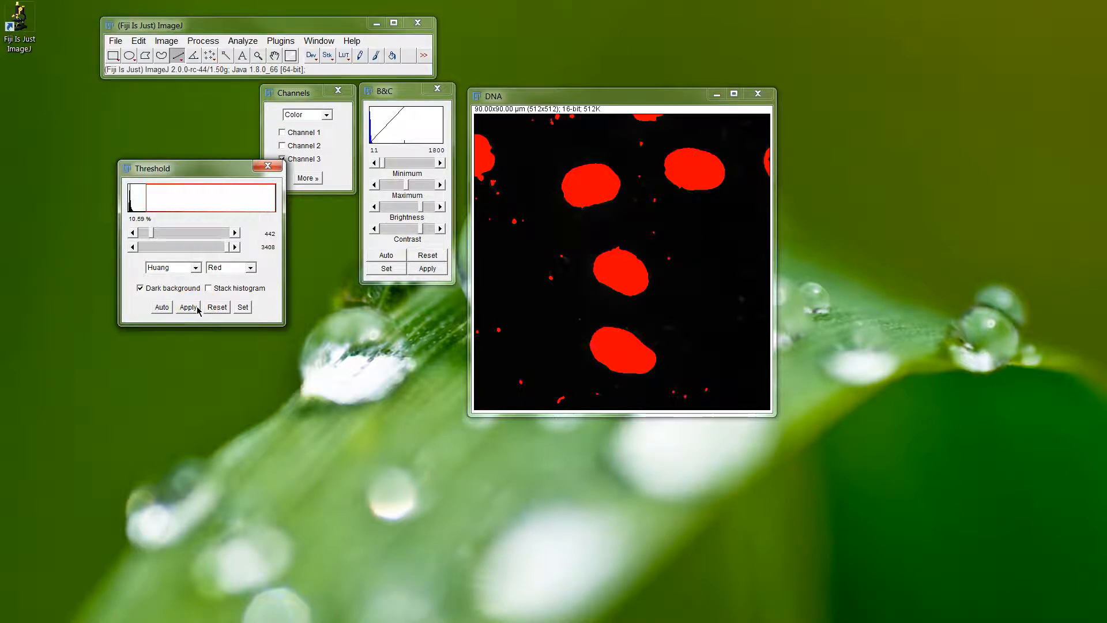
left_click_drag(220, 171, 214, 218)
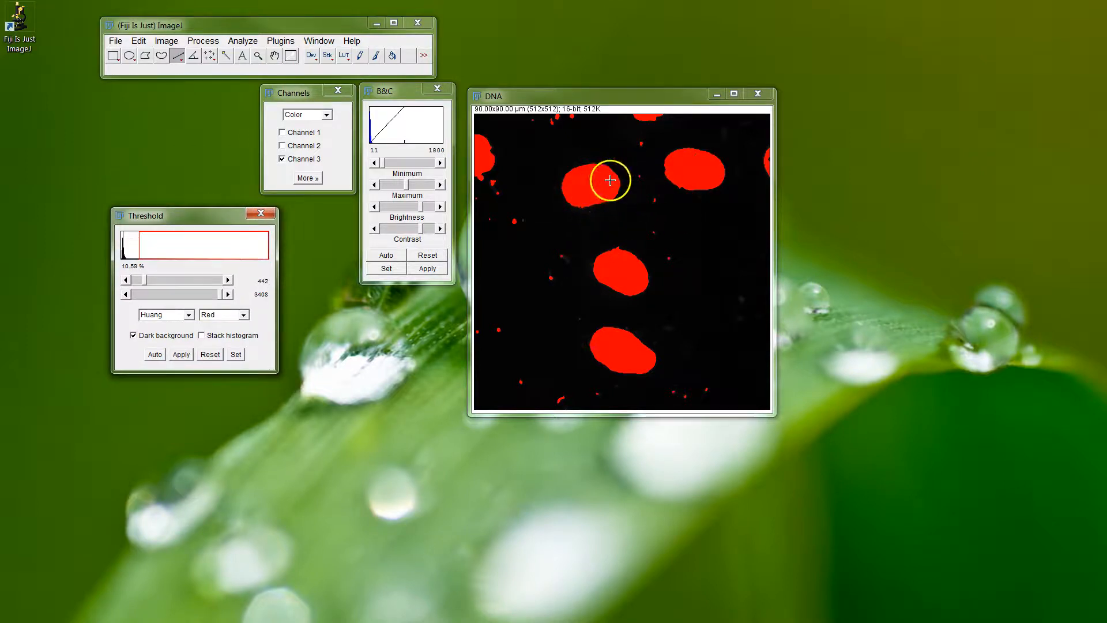
Configure the measurements to record only Area, with two decimal places.
left_click(243, 41)
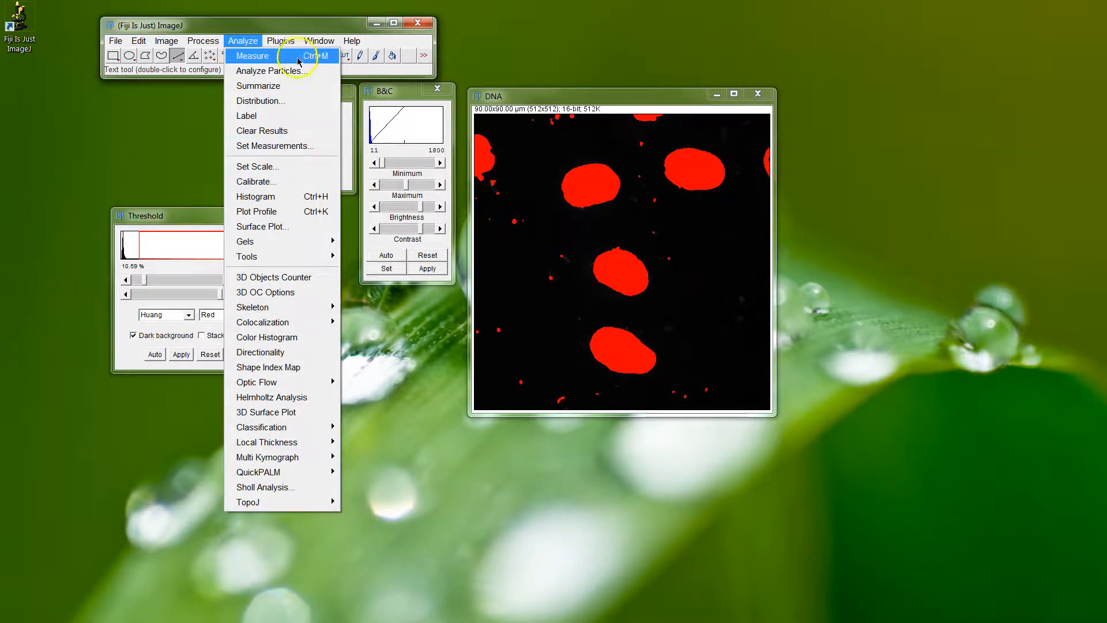
left_click(299, 148)
left_click_drag(529, 103, 359, 213)
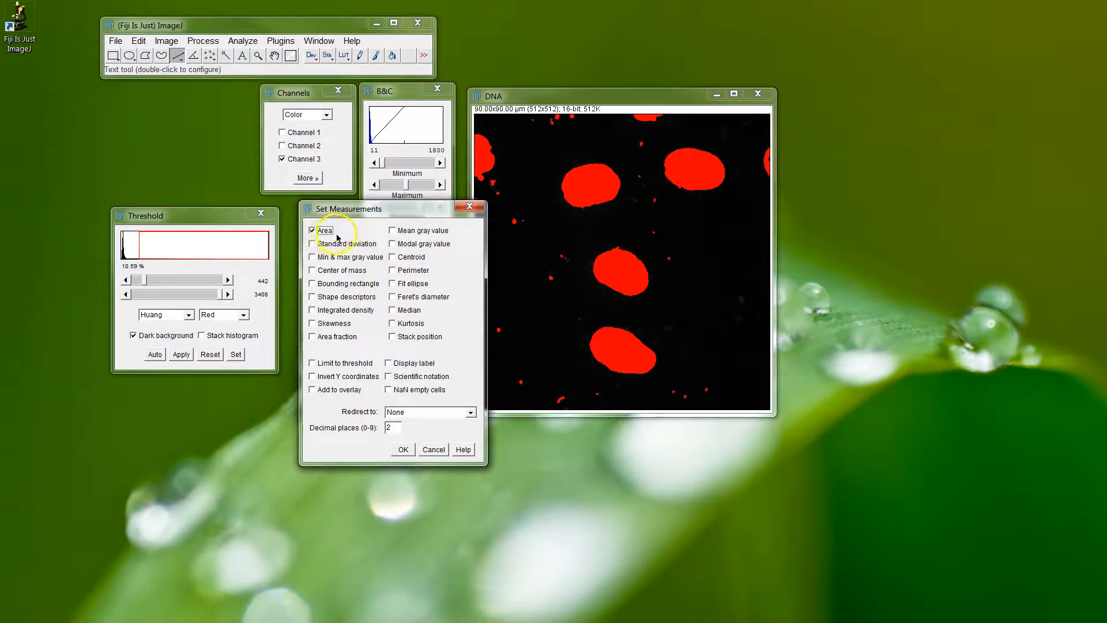
left_click(403, 449)
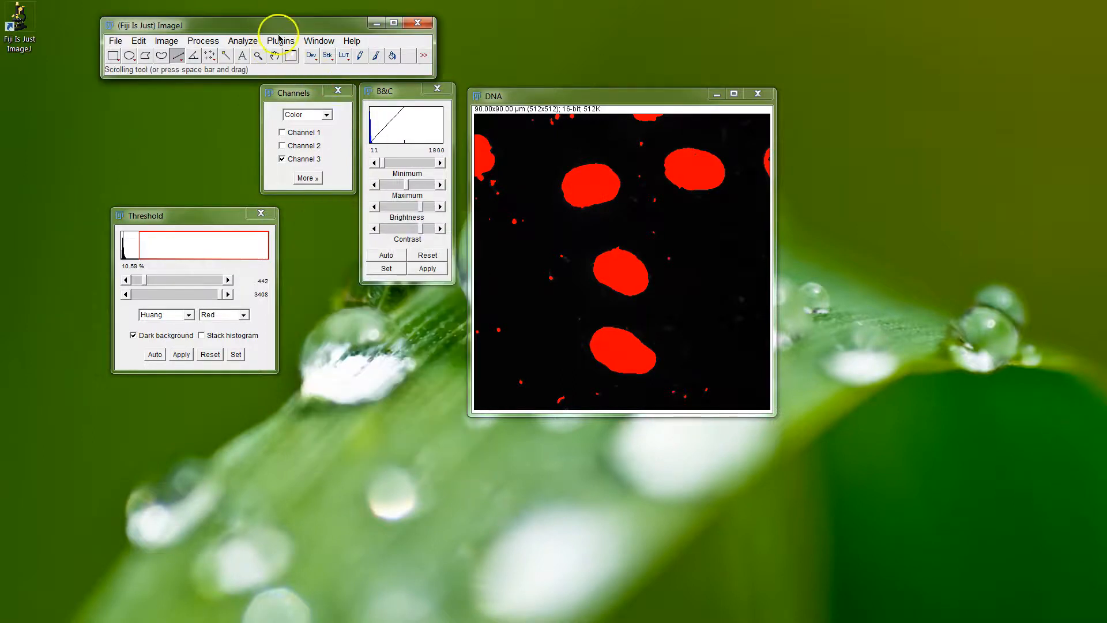
Measure the area of the whole DNA image without any selection, and place the Results window clear of the image.
left_click(243, 41)
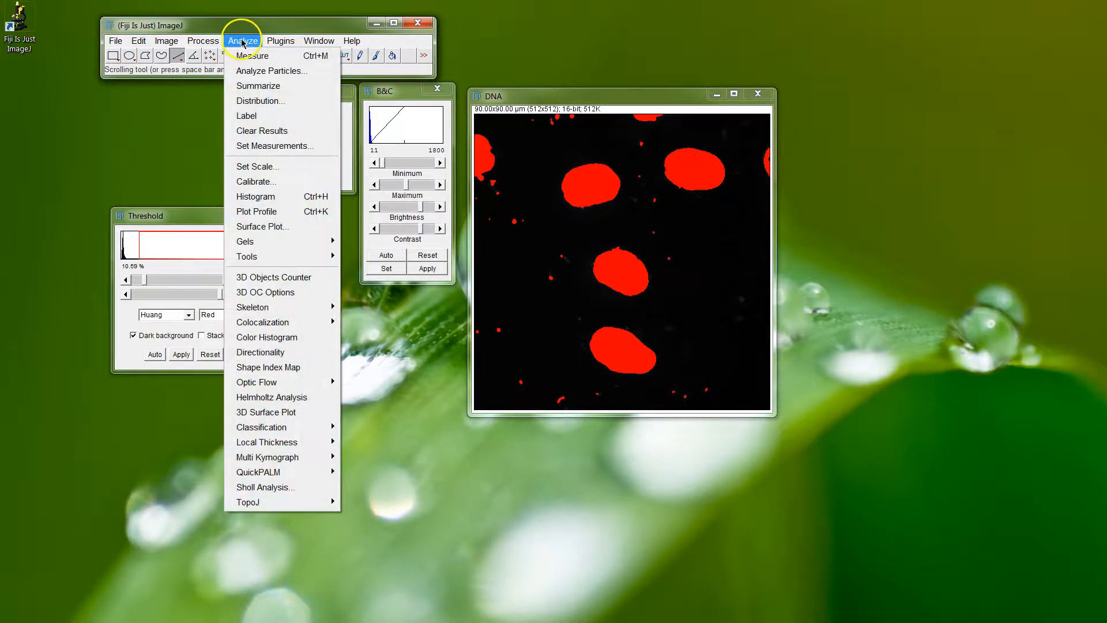
left_click(280, 58)
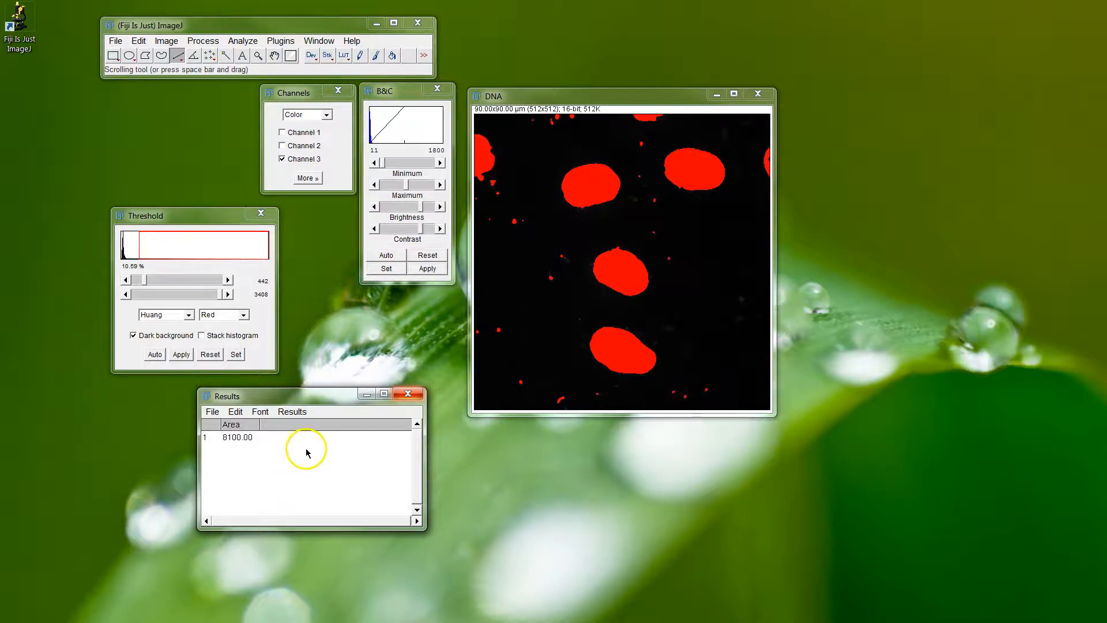
mouse_move(335, 403)
left_mouse_down()
mouse_move(370, 392)
mouse_move(332, 397)
left_mouse_up()
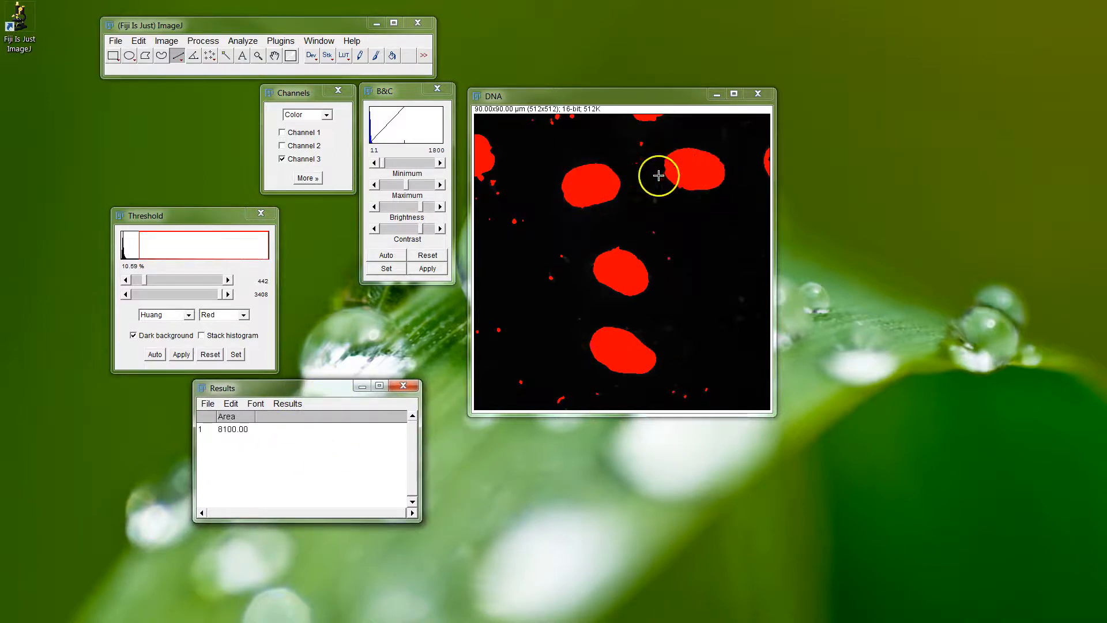
Create a selection from the thresholded regions of the DNA image and measure its total area.
left_click(138, 41)
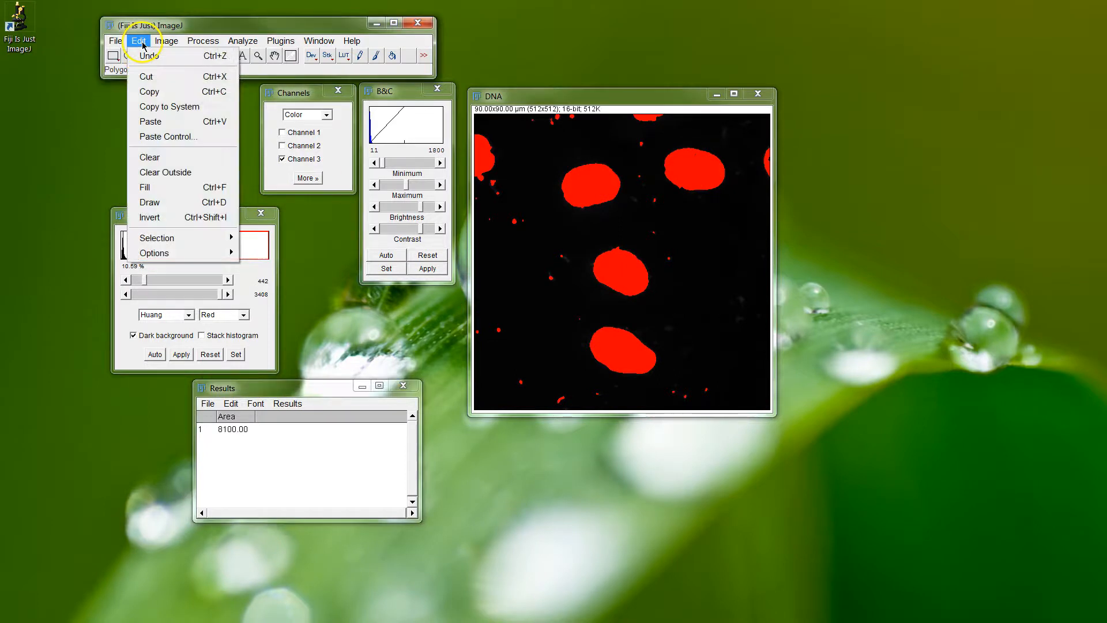
mouse_move(182, 238)
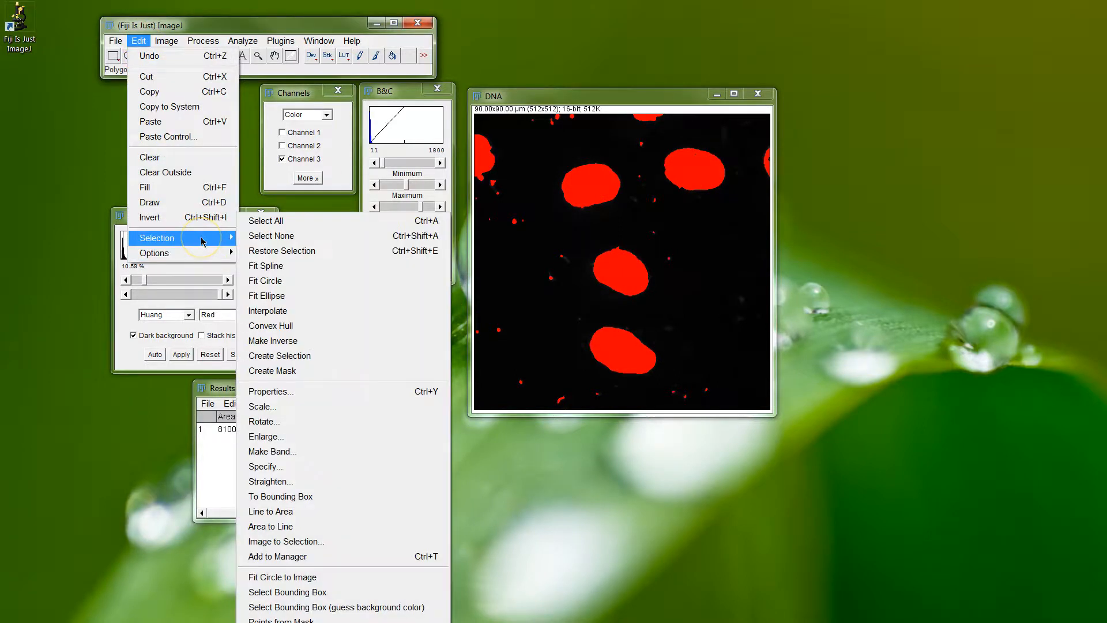
left_click(307, 360)
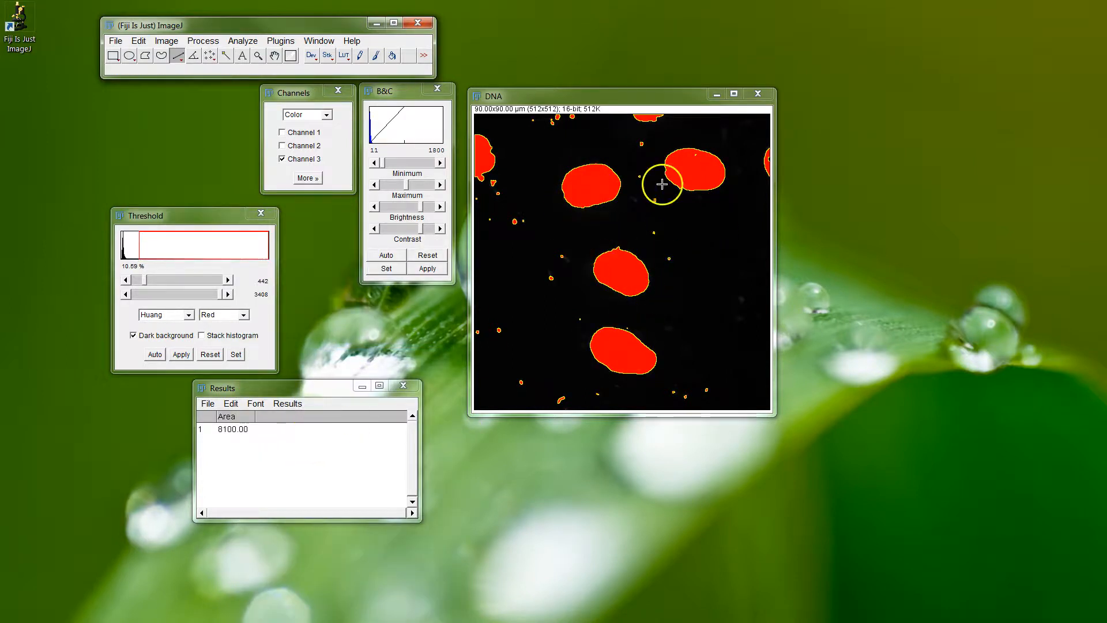
left_click(243, 40)
left_click(247, 54)
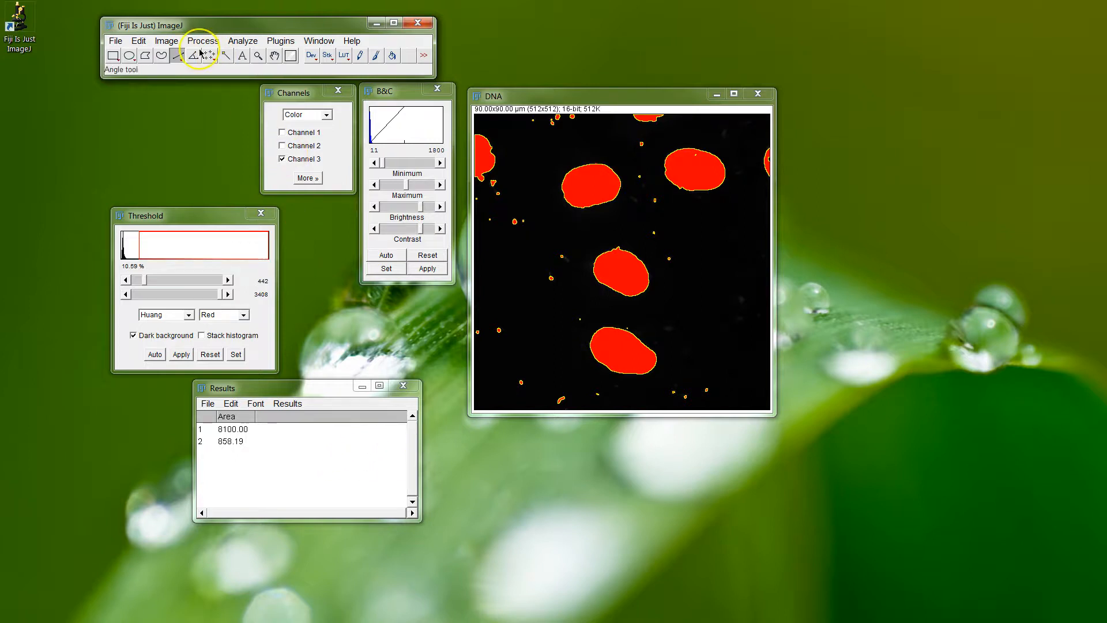
Remove the selection around the thresholded regions of the DNA image.
left_click(138, 40)
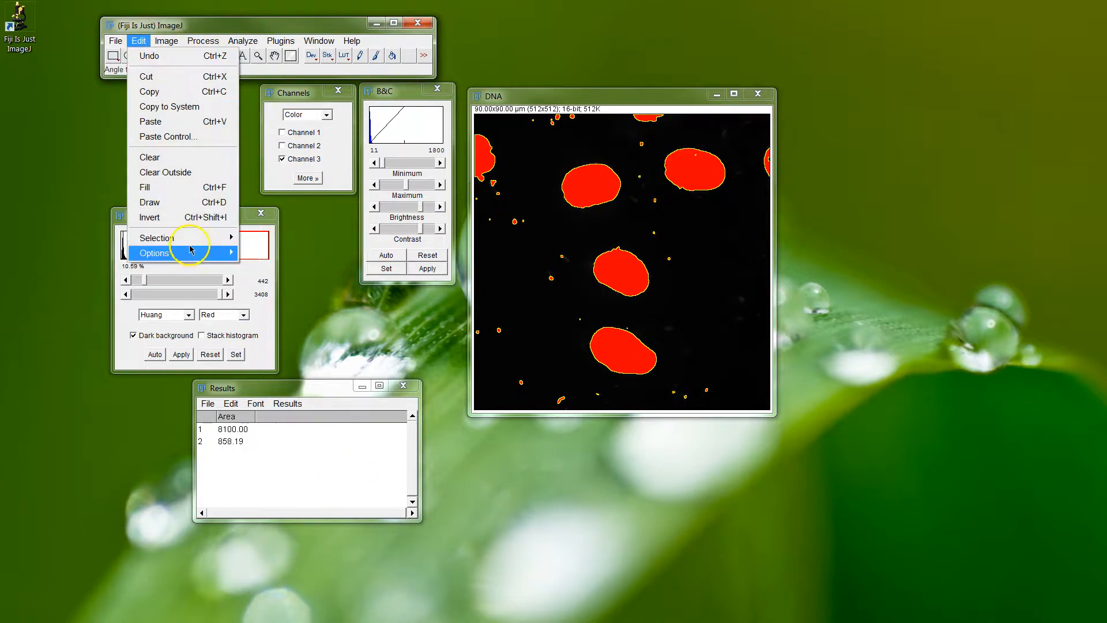
mouse_move(195, 238)
left_click(320, 236)
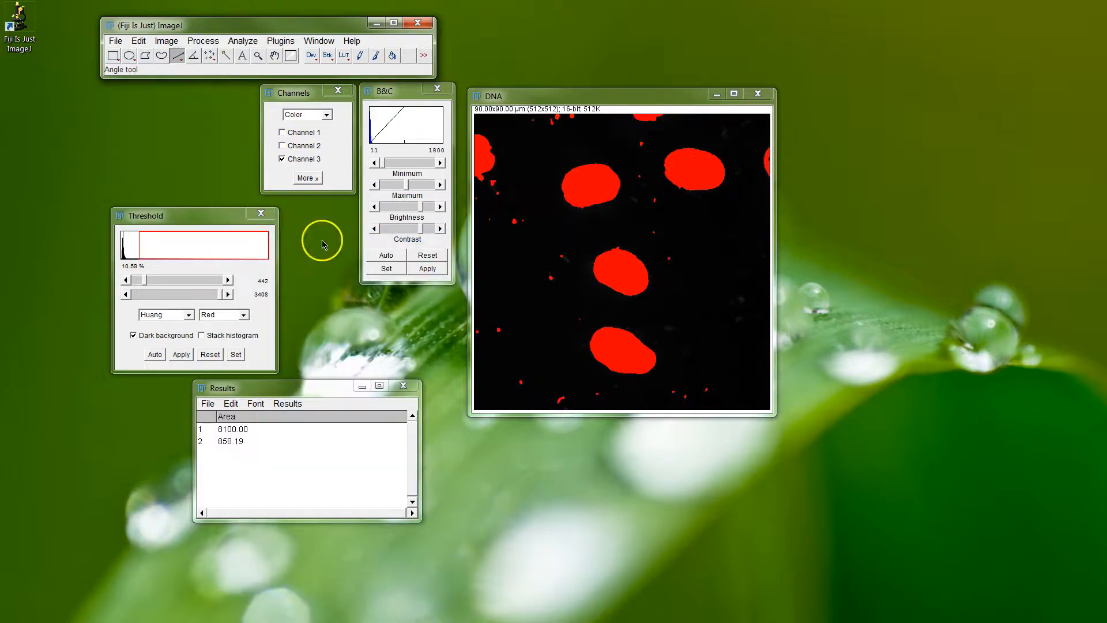
Run Analyze Particles on the DNA image with size 100-Infinity in pixel units, circularity 0.00-1.00, Overlay Masks and Add to Manager, discarding the previous measurements.
left_click(242, 41)
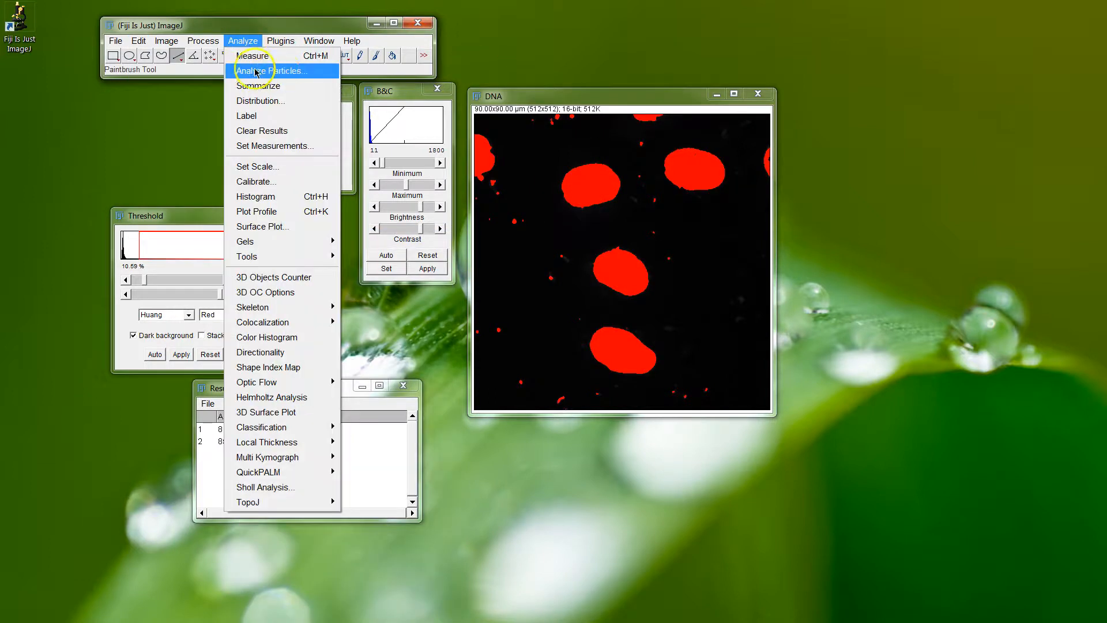
left_click(291, 73)
left_click_drag(557, 112, 347, 211)
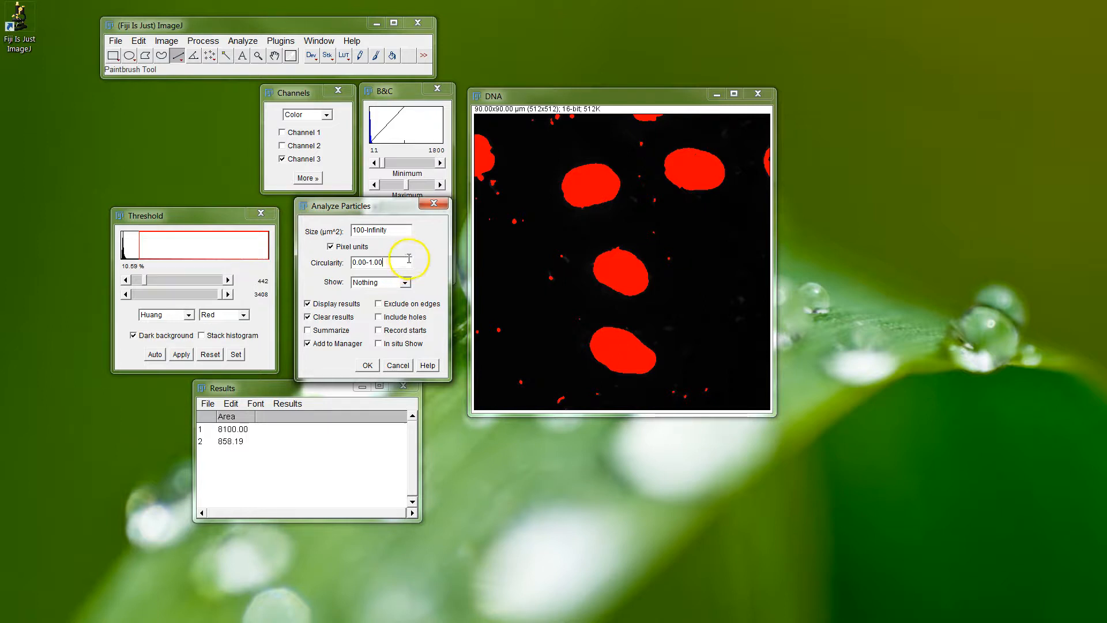
left_click(406, 282)
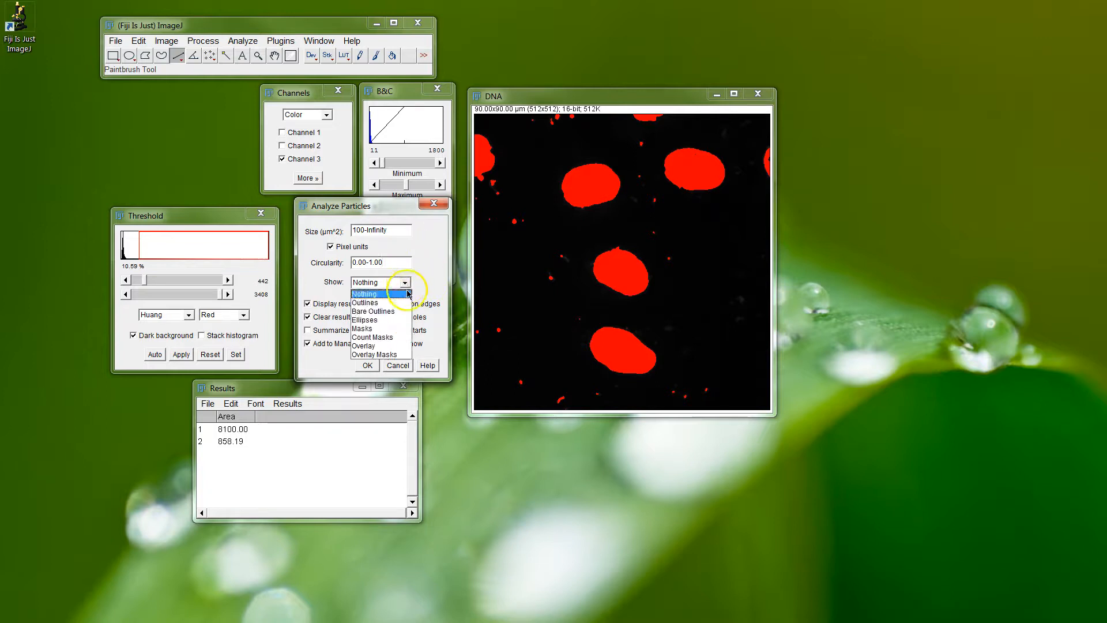
left_click(401, 359)
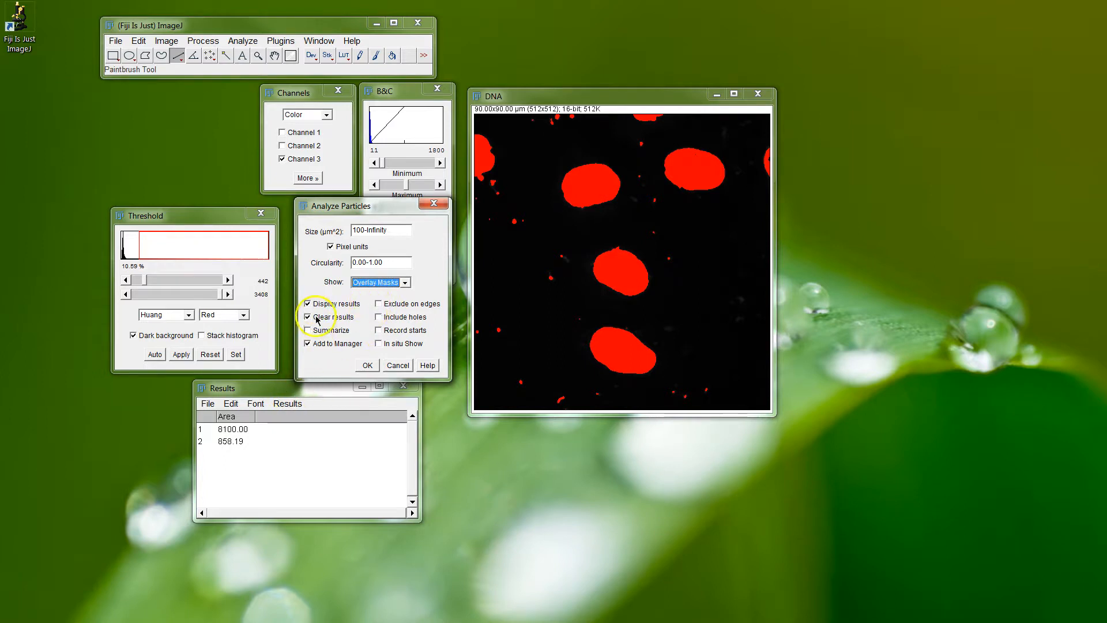
left_click(370, 366)
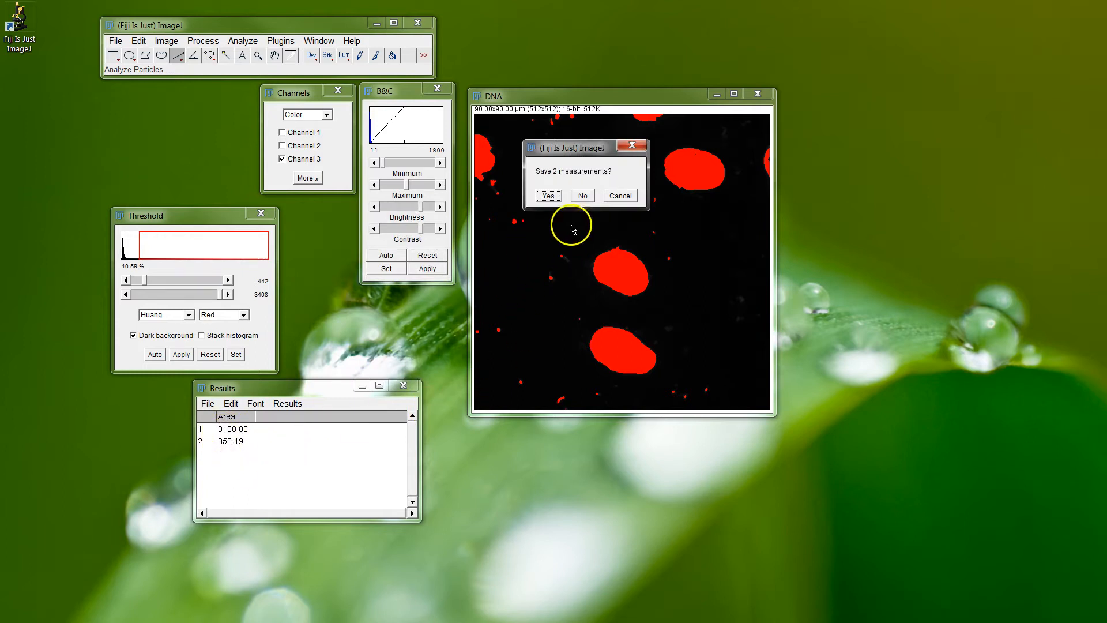
left_click(581, 196)
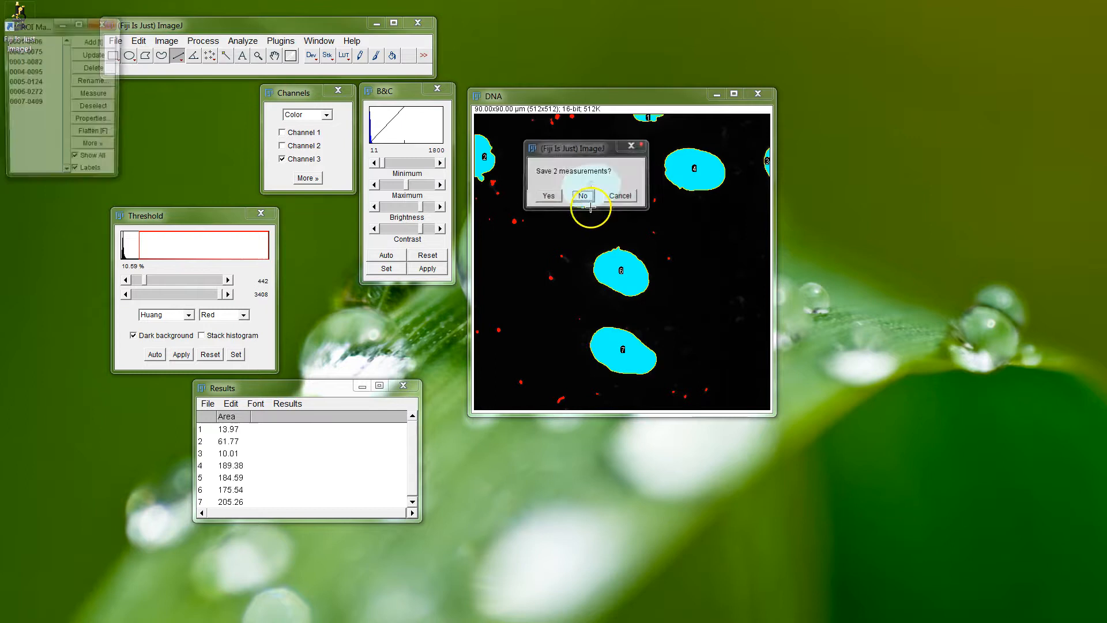
Arrange the ROI Manager and Threshold windows so that neither overlaps the DNA image or the Results table.
left_click_drag(40, 29, 282, 227)
left_click_drag(205, 216, 155, 100)
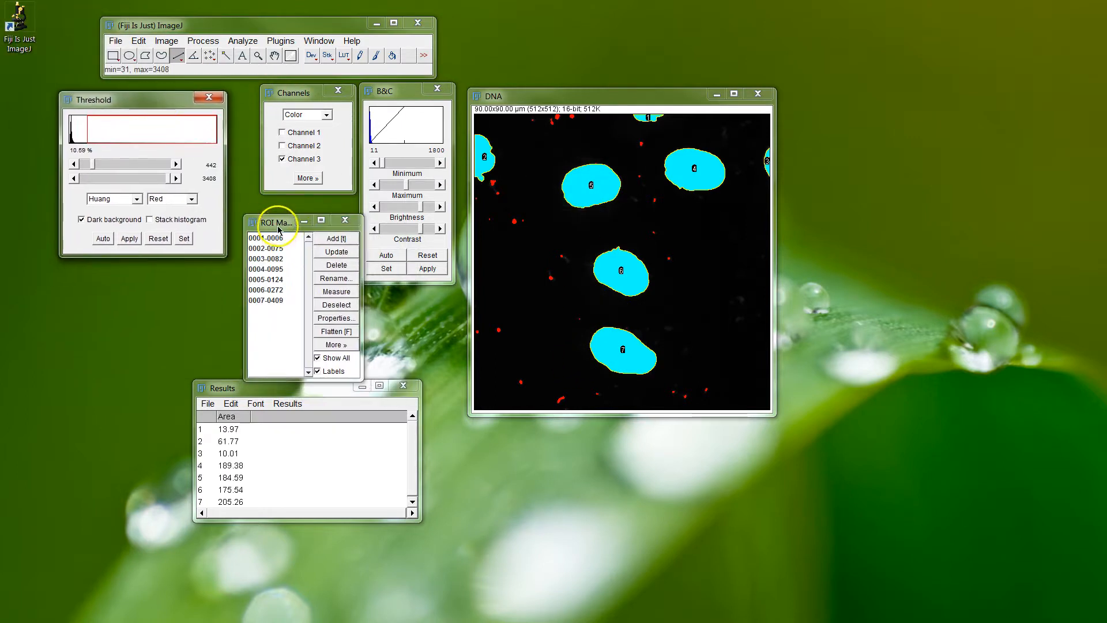
left_click_drag(276, 220, 260, 211)
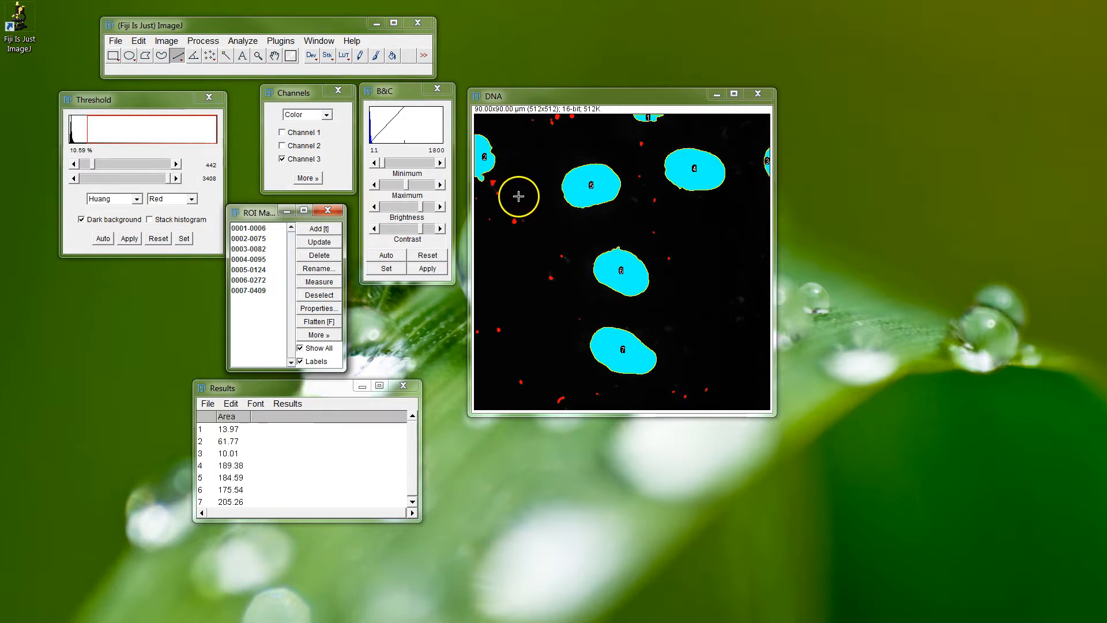
Repeat the particle analysis of the DNA image with particles touching the image edges excluded, without saving the previous measurements.
left_click(211, 42)
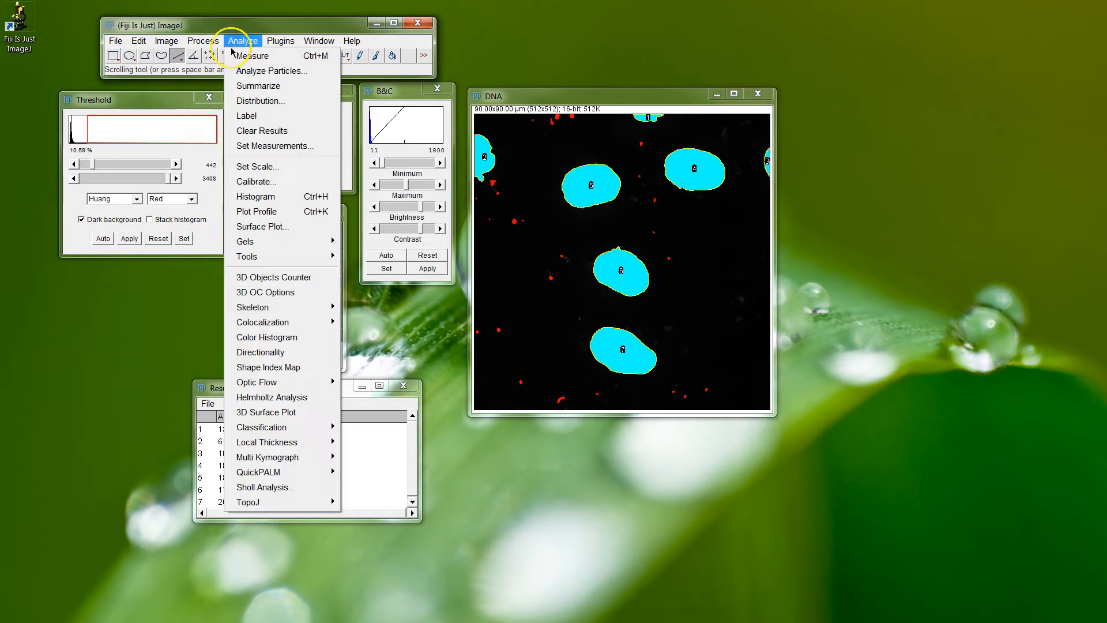
left_click(271, 65)
left_click_drag(587, 124, 134, 277)
left_click(140, 370)
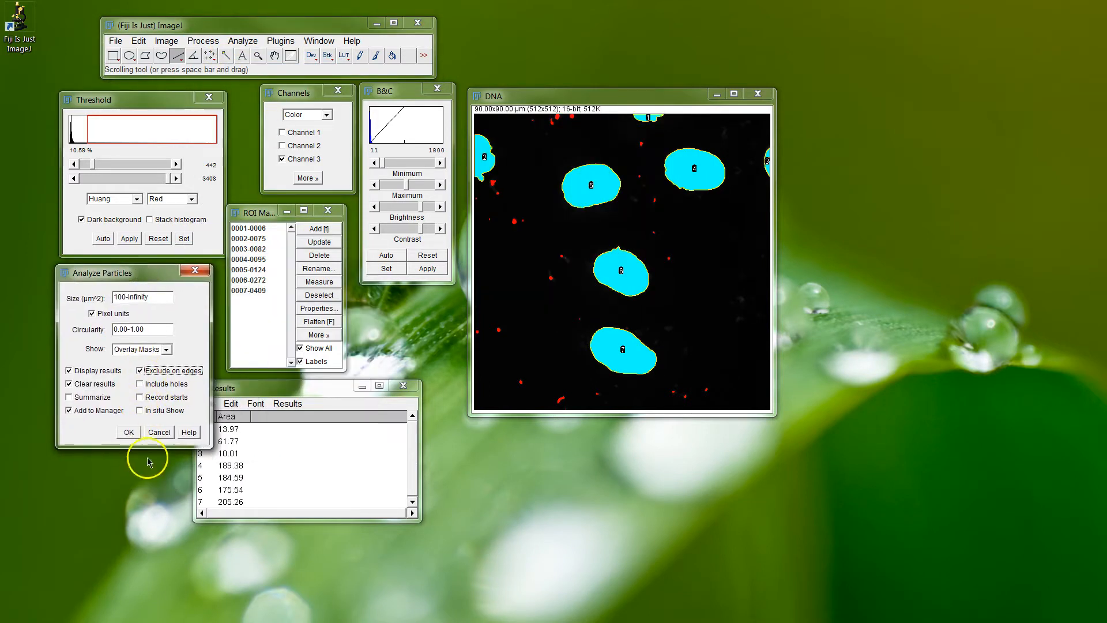
left_click(129, 432)
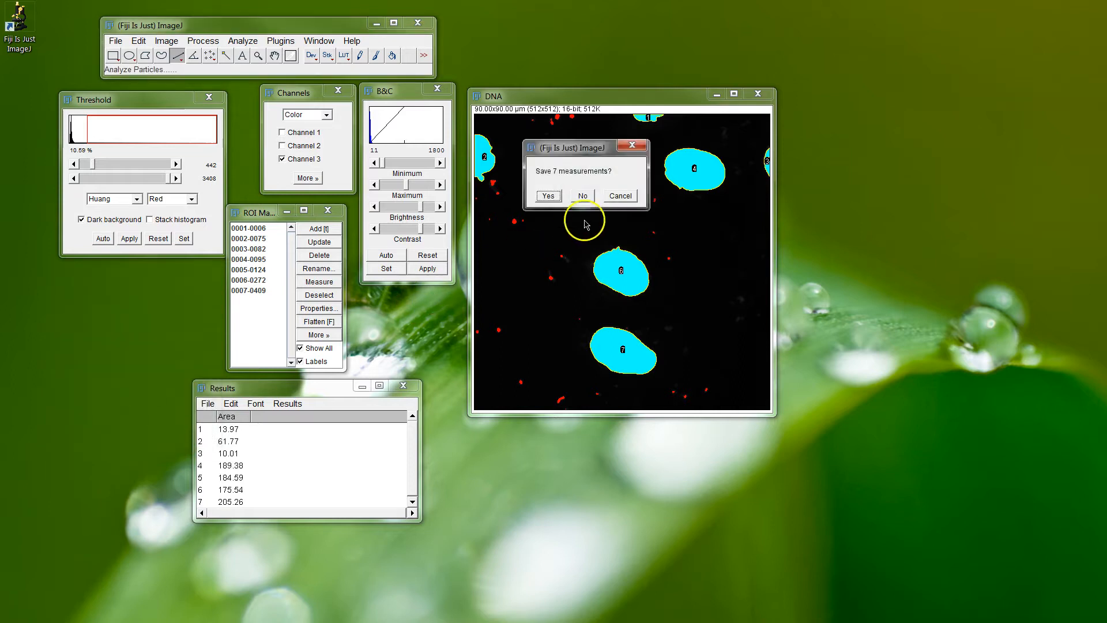
left_click(582, 196)
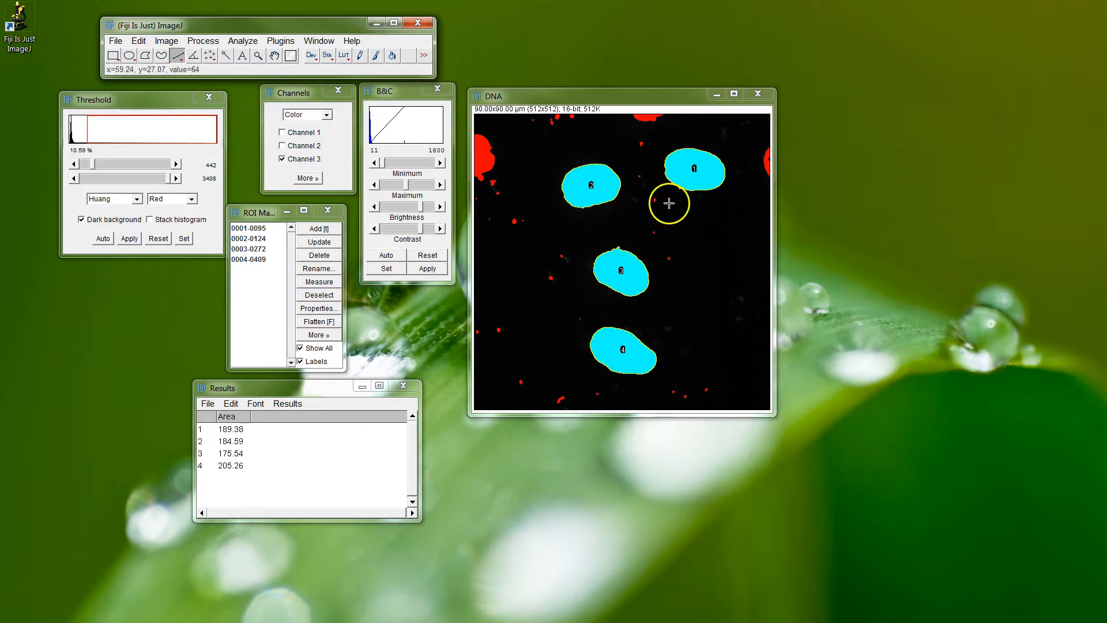
left_click(225, 455)
left_click_drag(250, 466, 209, 434)
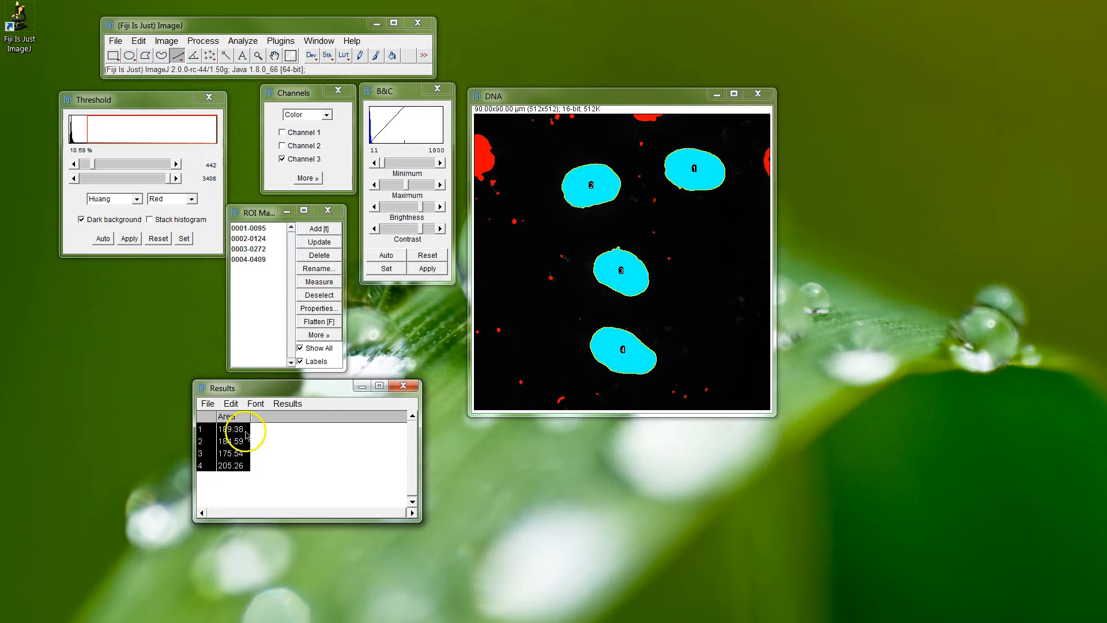
left_click(311, 464)
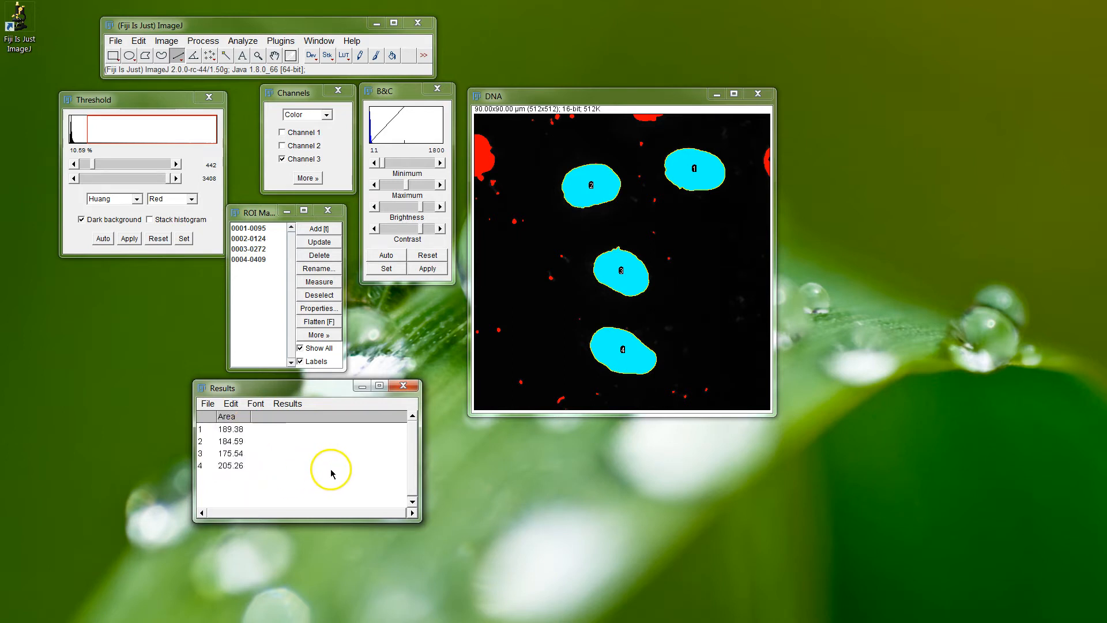